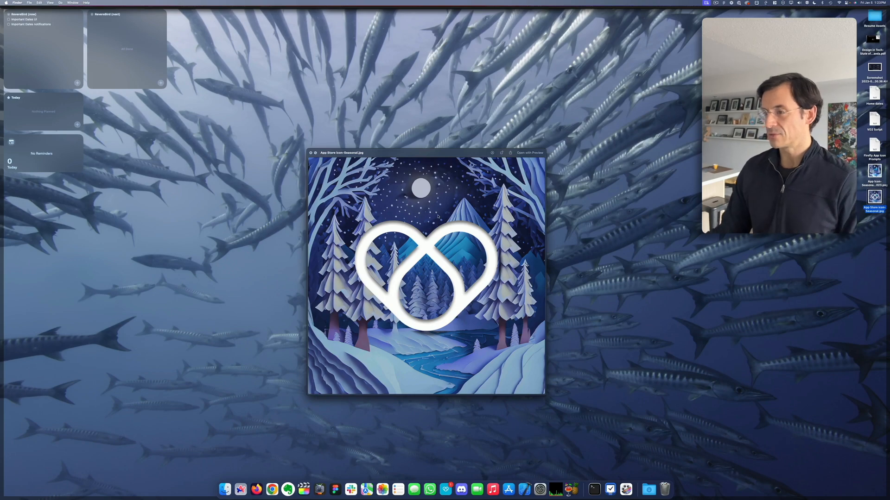
Step: Close the preview of the seasonal app icon image and switch to the Adobe Firefly Text to image page
key("space")
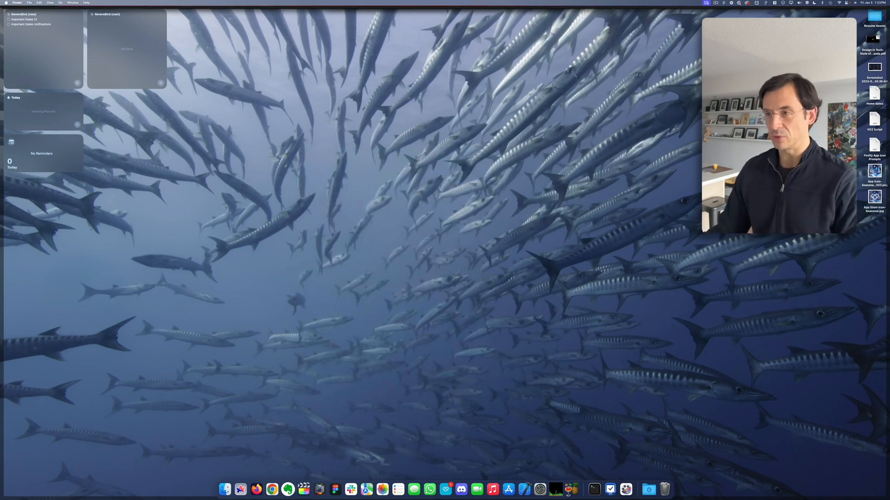
key("F11")
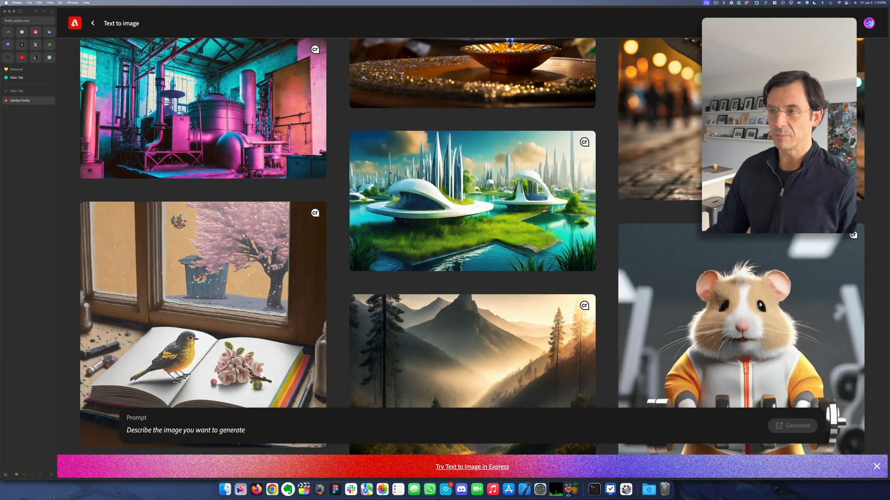
left_click(342, 184)
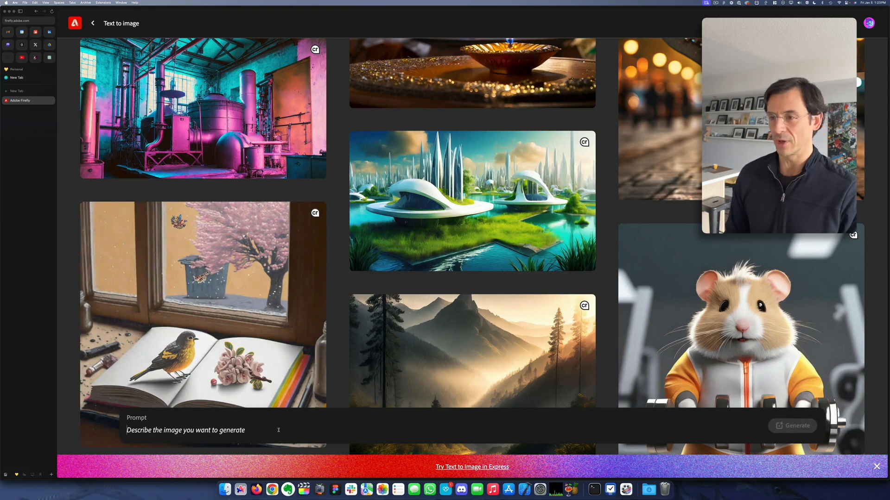
Step: Enter the image prompt "Looking out over a still lake on a hot summer day in Canada"
left_click(278, 430)
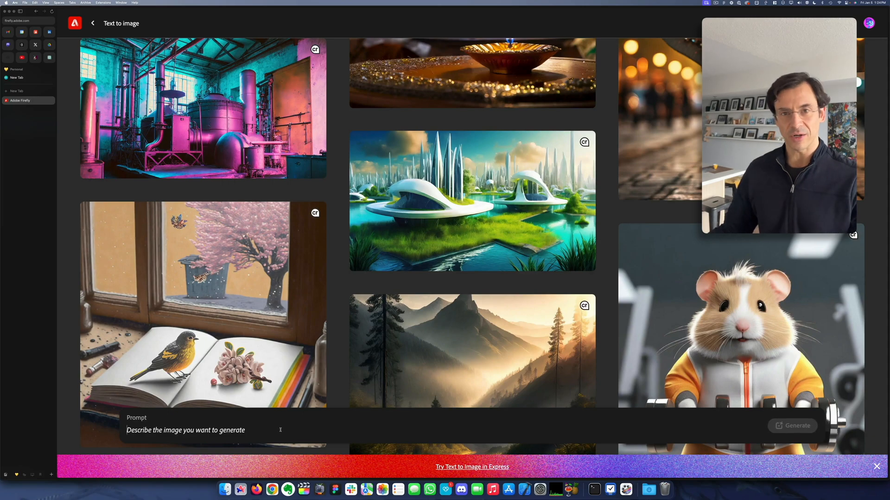
left_click(281, 430)
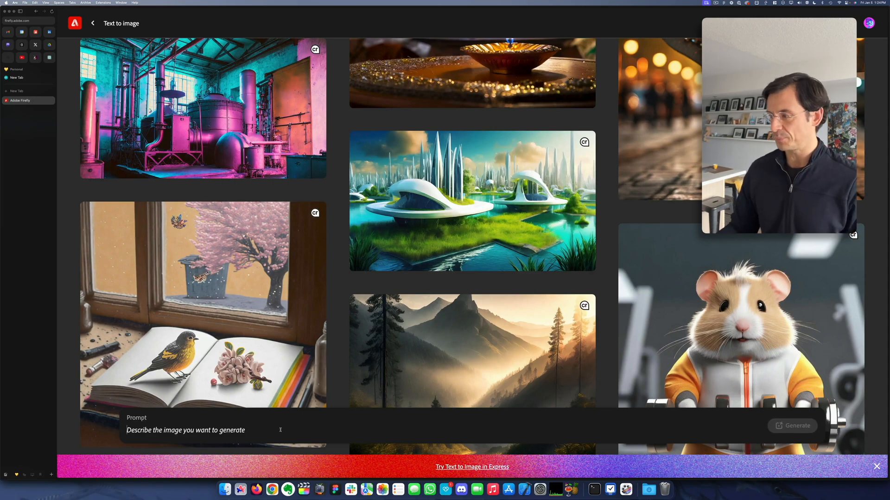
type("L")
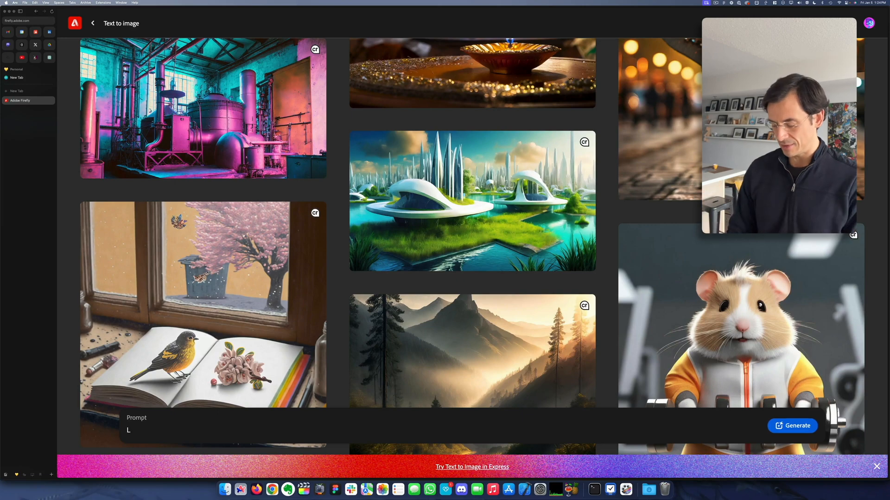
type("ooking out")
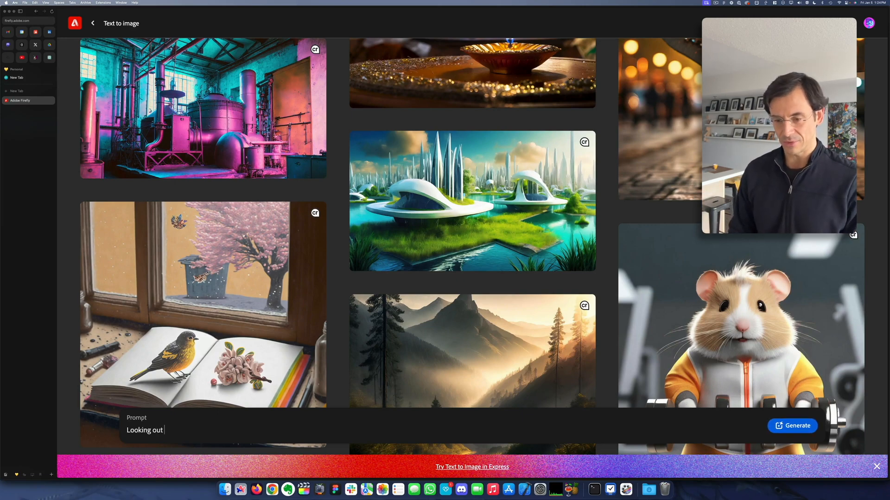
type(" over a")
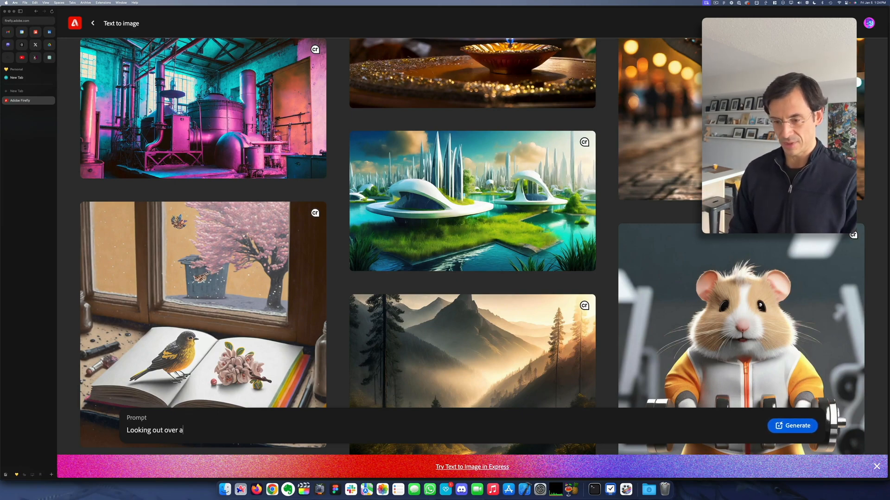
type(" still la")
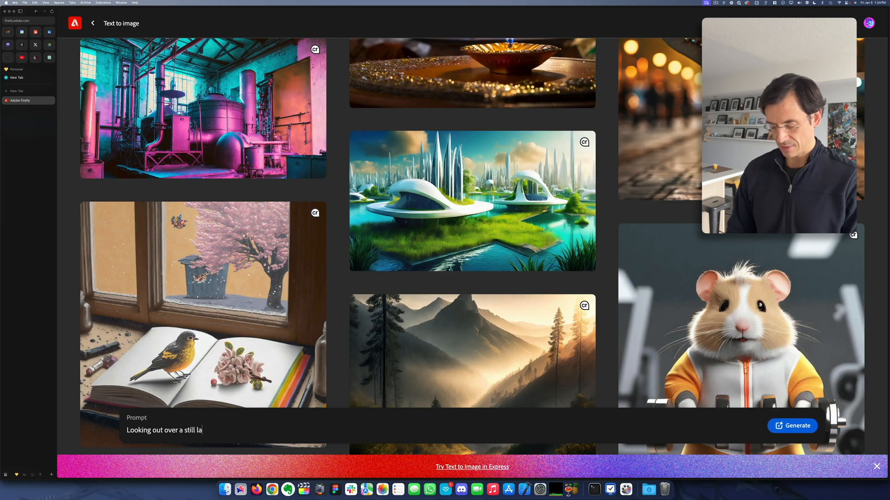
type("ke on a hot summer ")
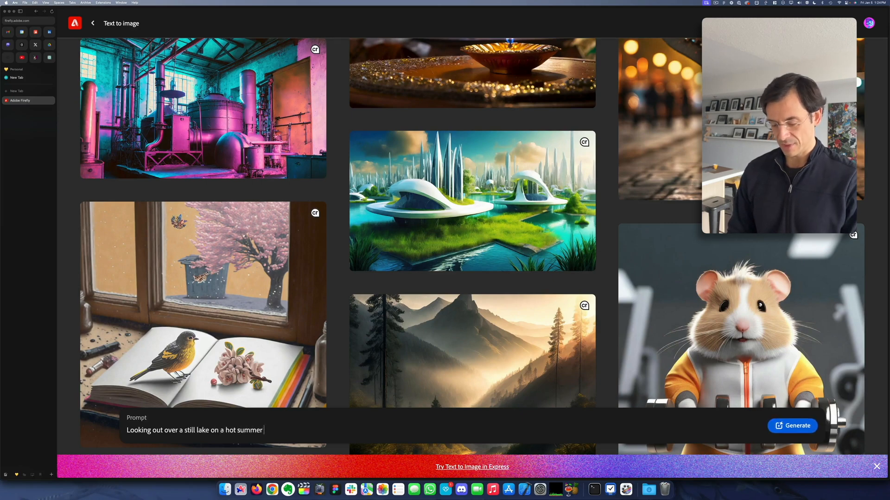
type("day in Canada")
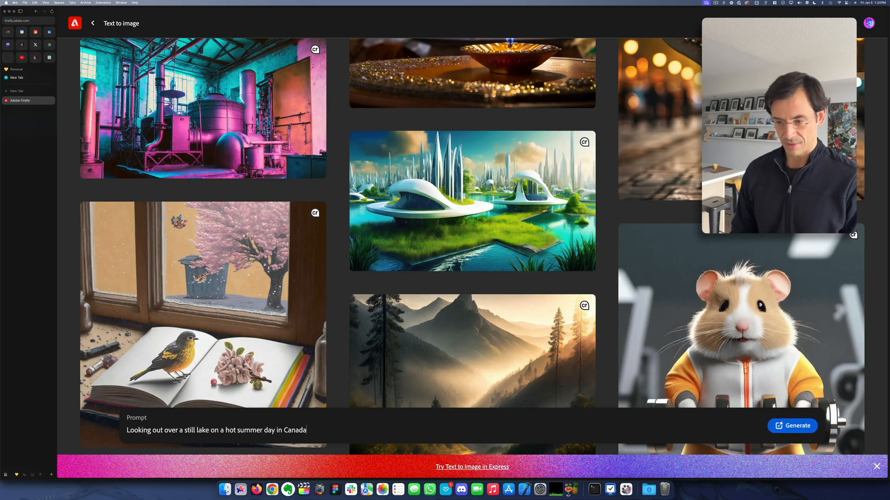
Step: Replace the prompt's ending "in Canada" with "from a Canadian dock" and generate the images
key("alt+BackSpace")
key("alt+BackSpace")
key("alt+BackSpace")
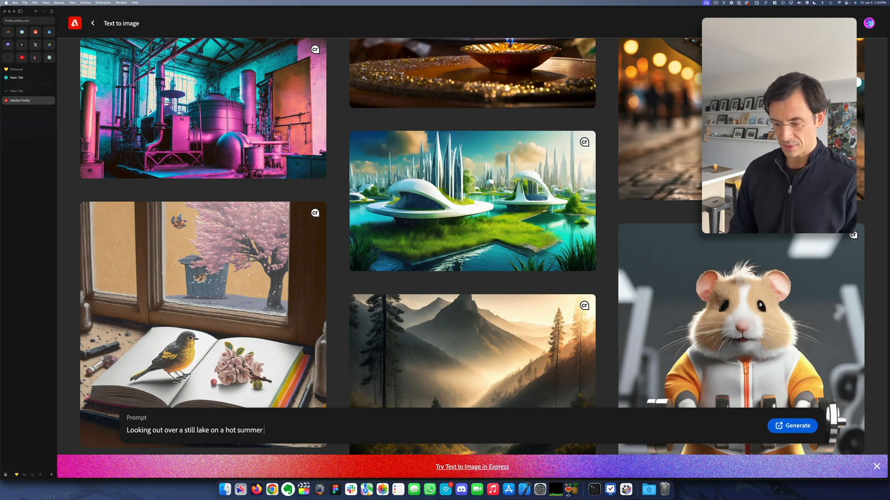
type("day from a Cana")
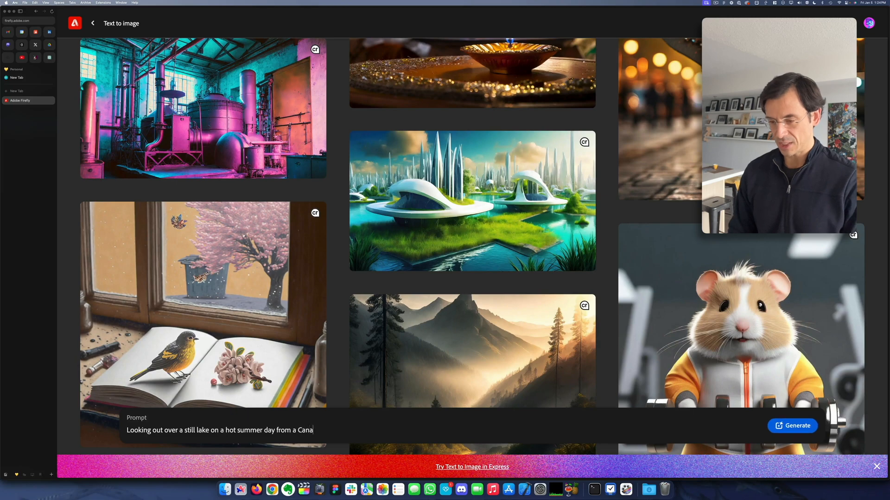
type("dian ")
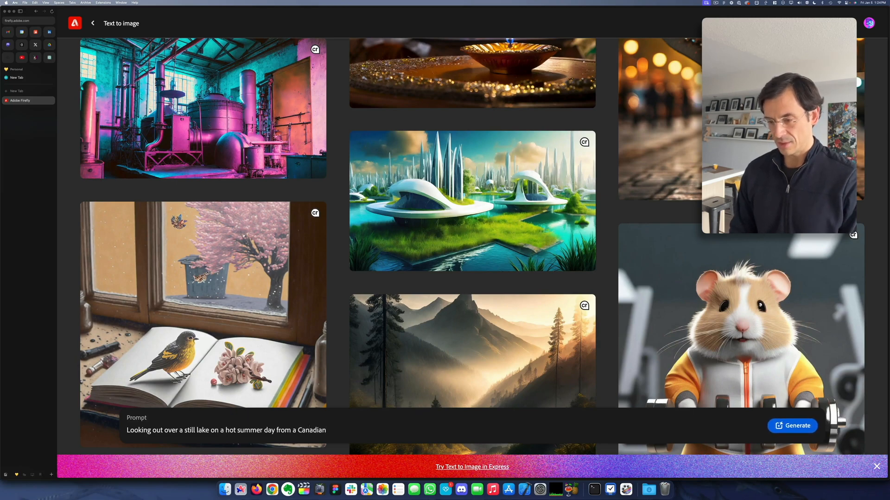
type("dock")
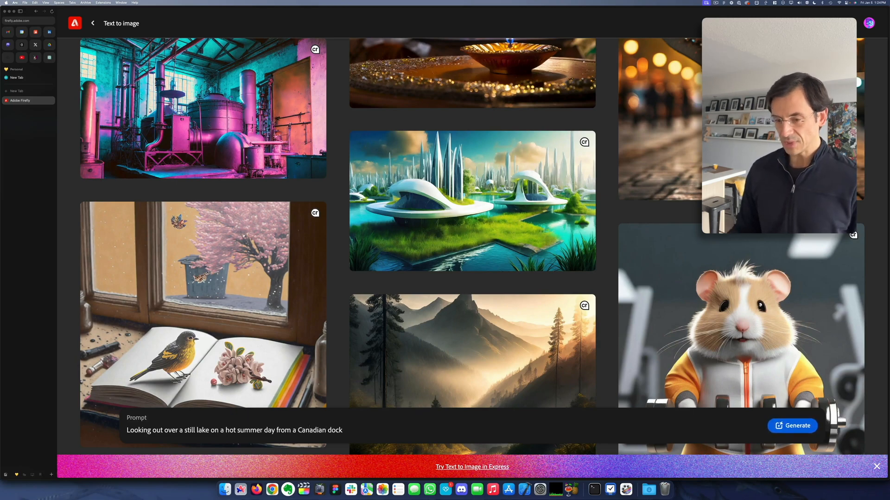
left_click(788, 426)
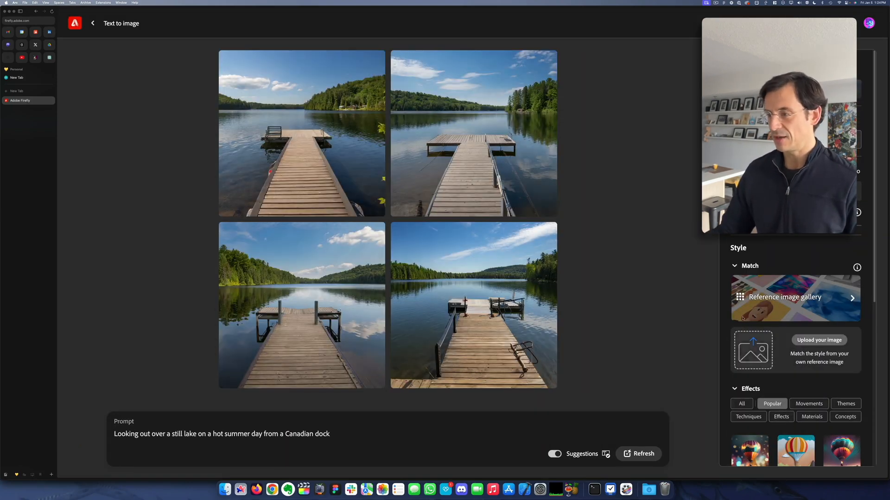
Step: Show all style effects and apply the Vector look effect from the Themes group to the prompt
mouse_move(277, 137)
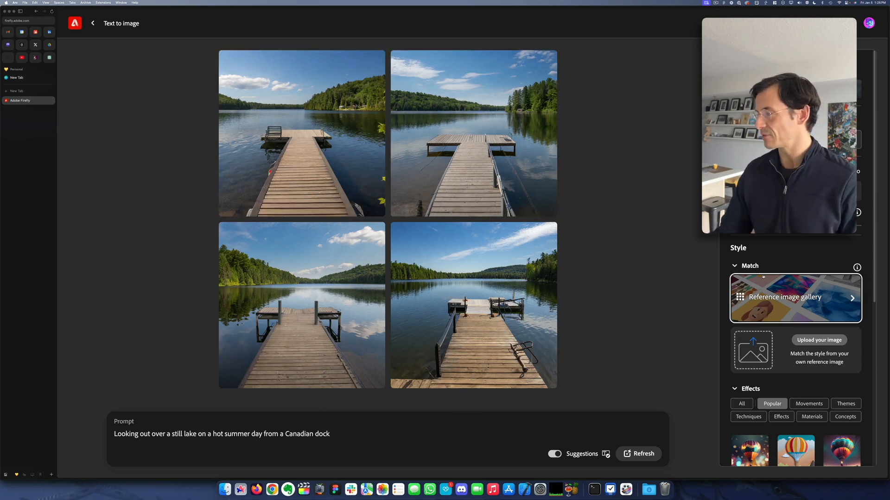
scroll(769, 273, "down", 5)
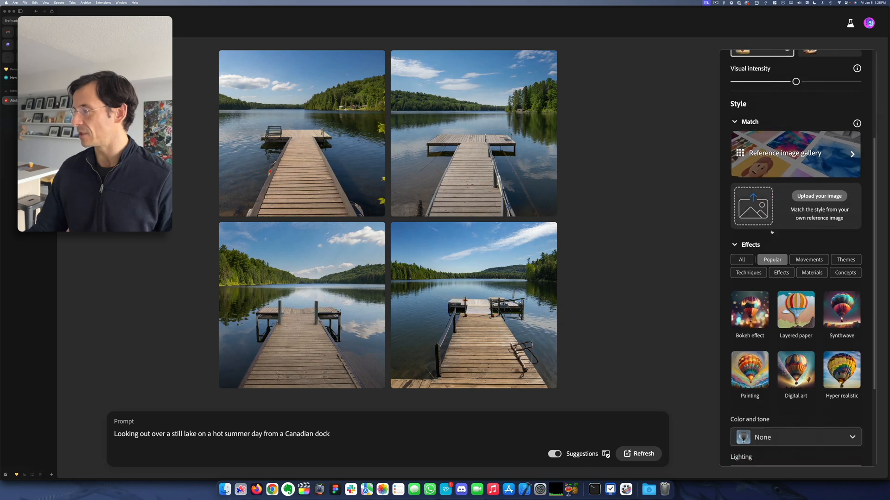
scroll(771, 232, "down", 2)
left_click(741, 134)
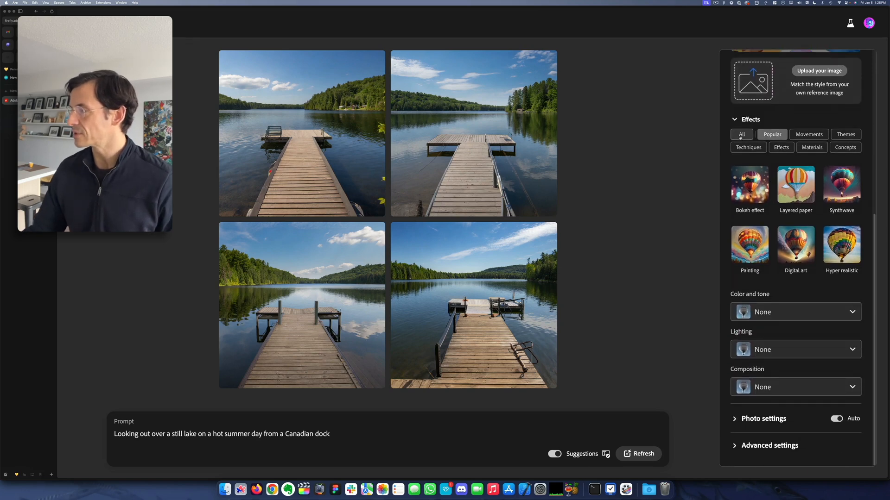
scroll(750, 176, "down", 2)
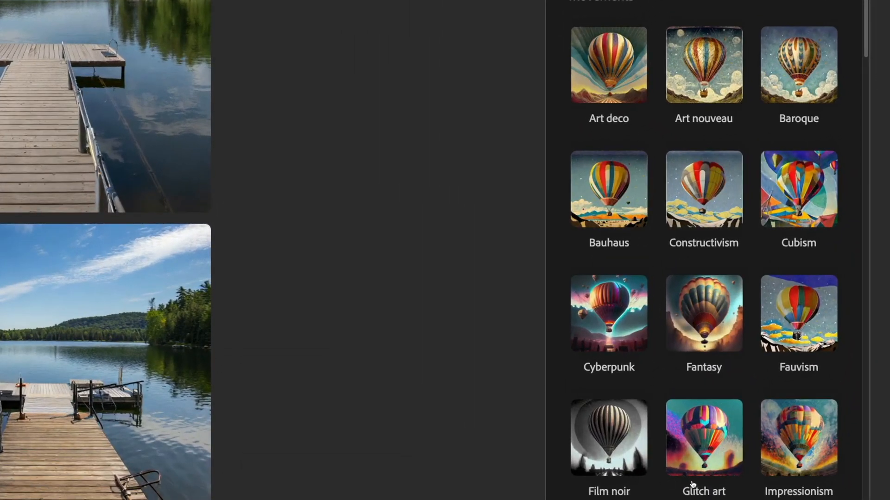
scroll(690, 485, "down", 2)
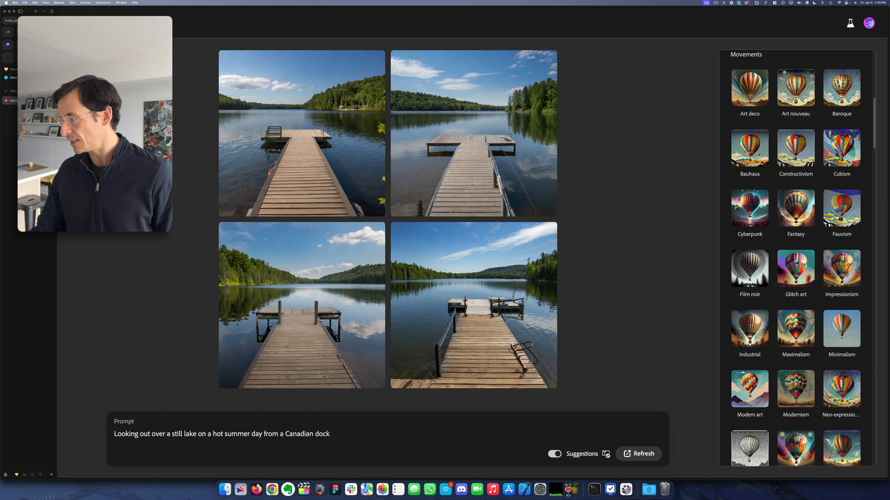
scroll(792, 326, "down", 3)
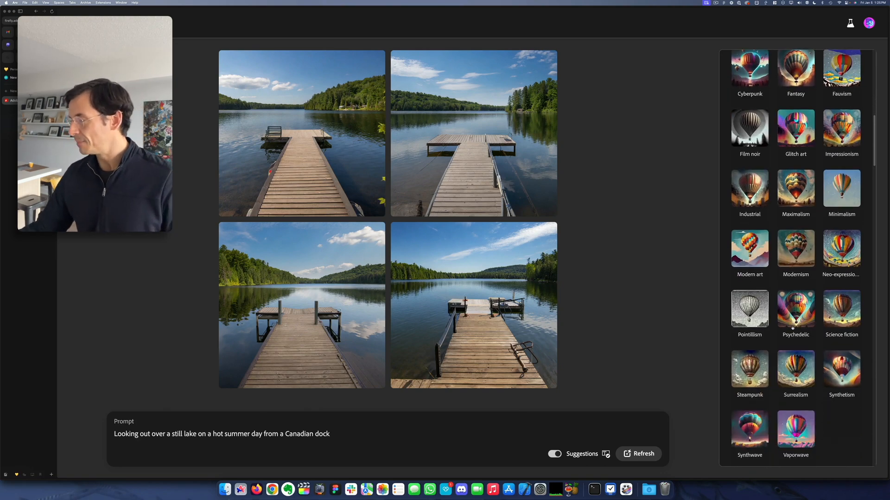
scroll(792, 327, "down", 6)
scroll(791, 329, "down", 8)
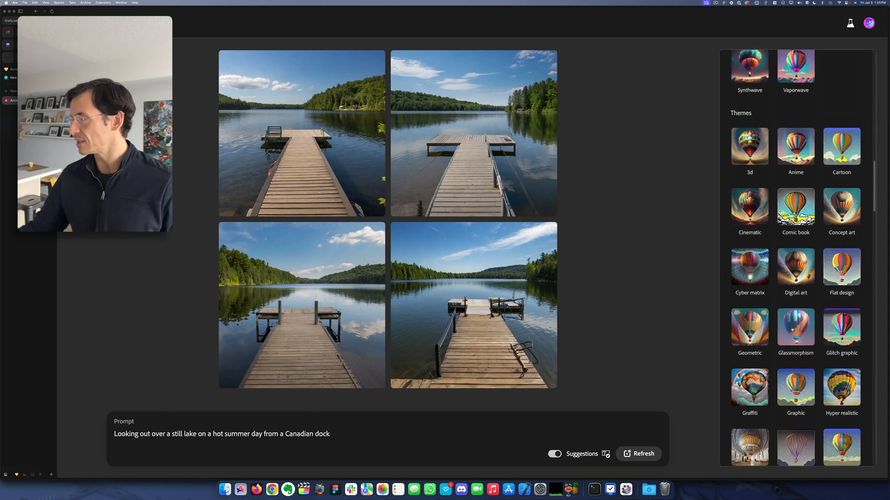
scroll(766, 369, "down", 2)
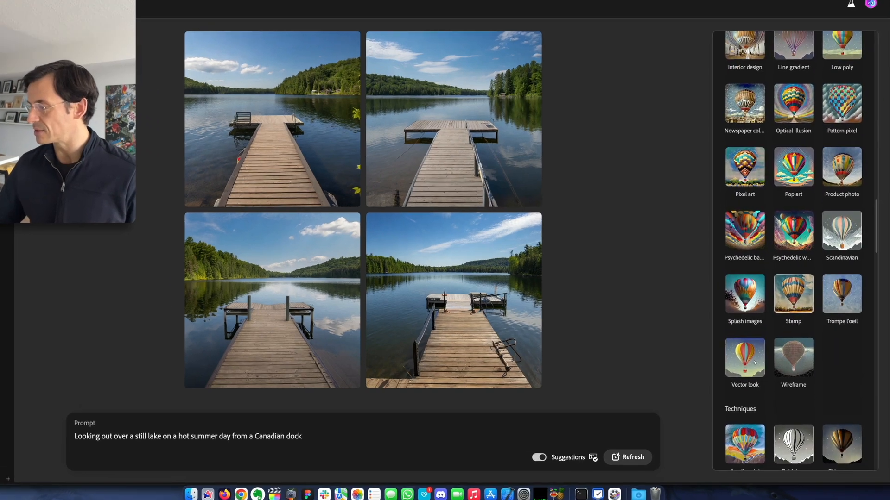
left_click(756, 369)
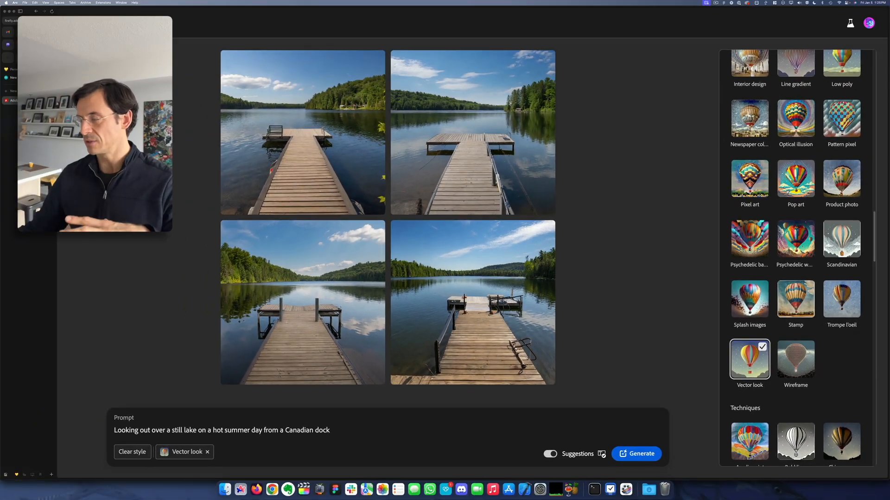
Step: Add the Glassmorphism effect from the Themes group as a second style
scroll(788, 197, "up", 1)
scroll(788, 197, "up", 3)
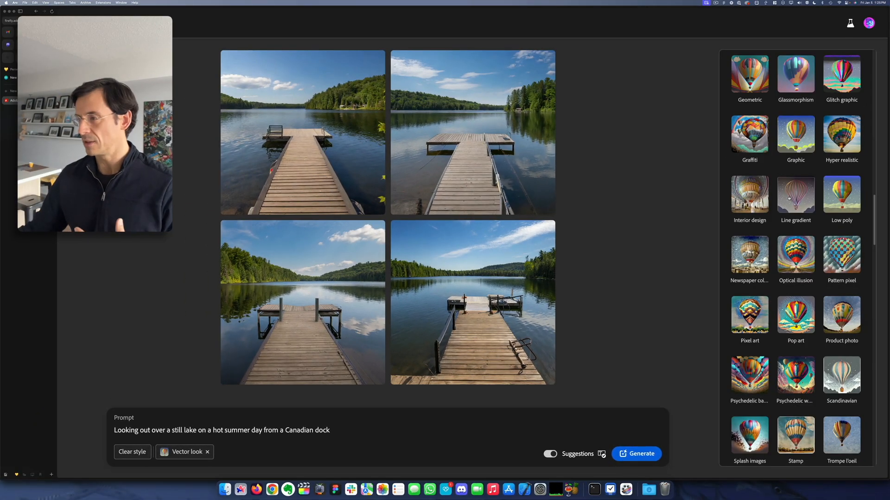
scroll(789, 198, "up", 2)
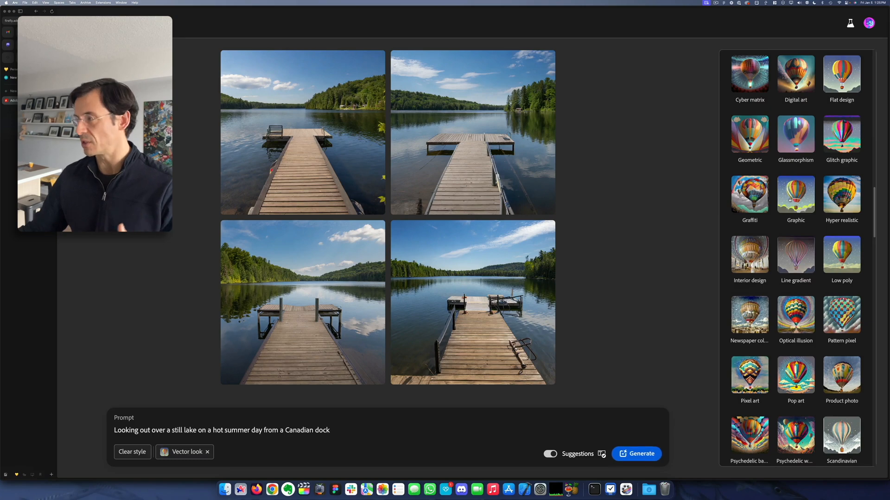
scroll(790, 195, "up", 1)
left_click(792, 184)
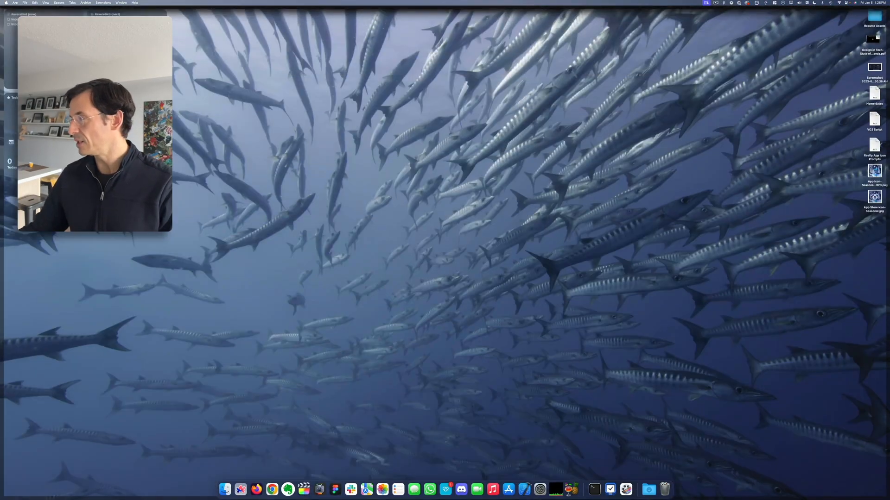
Step: Preview the App Store Icon-Seasonal.jpg file on the desktop as a style reference, and return to Firefly
key("space")
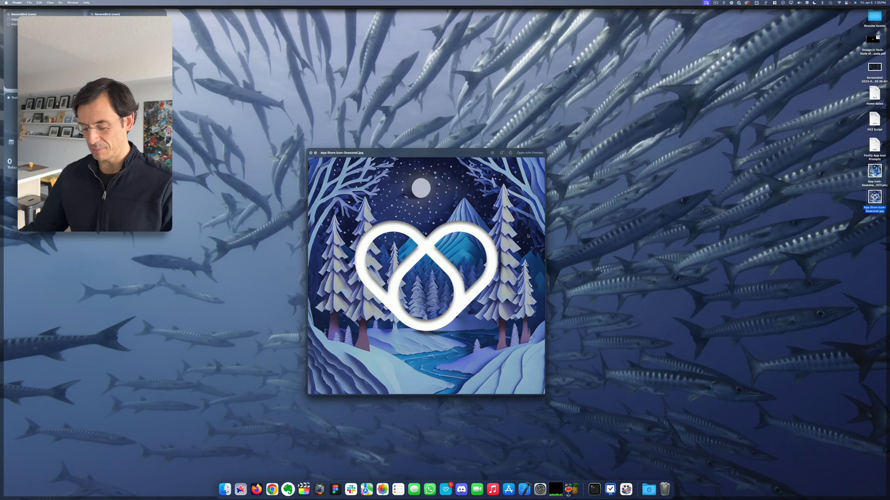
key("F11")
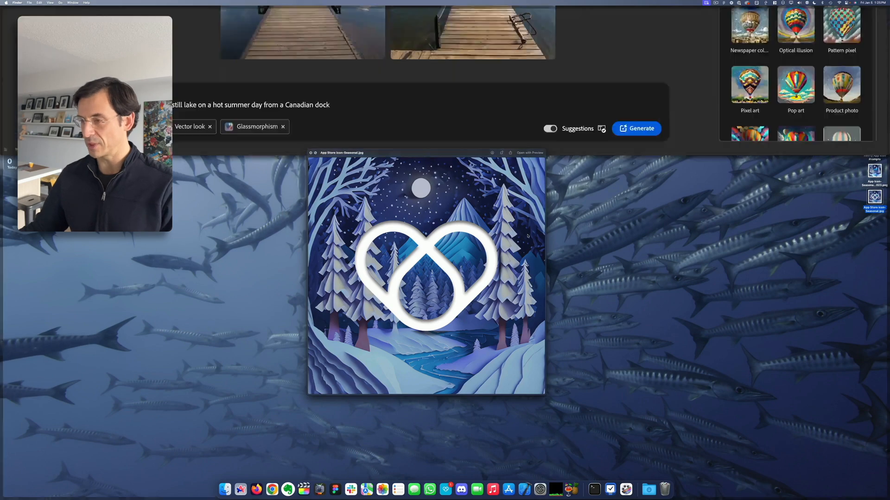
key("space")
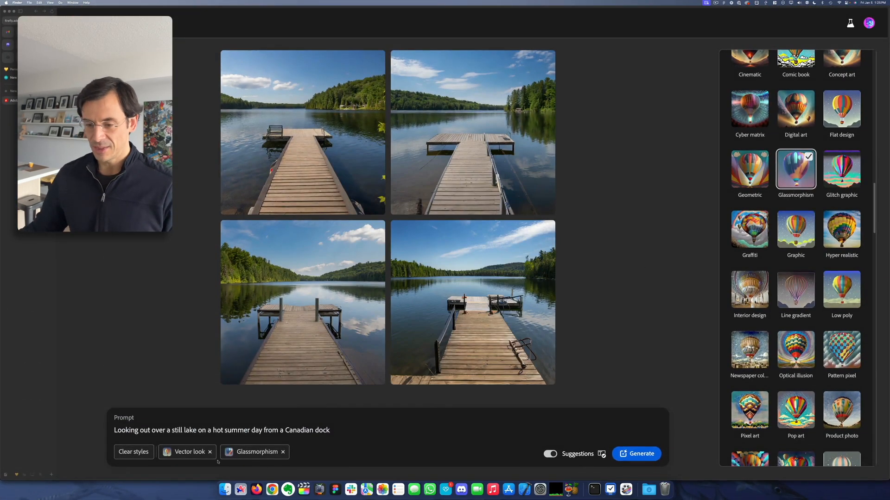
Step: Generate new images of the lake prompt with the selected style effects
left_click(637, 455)
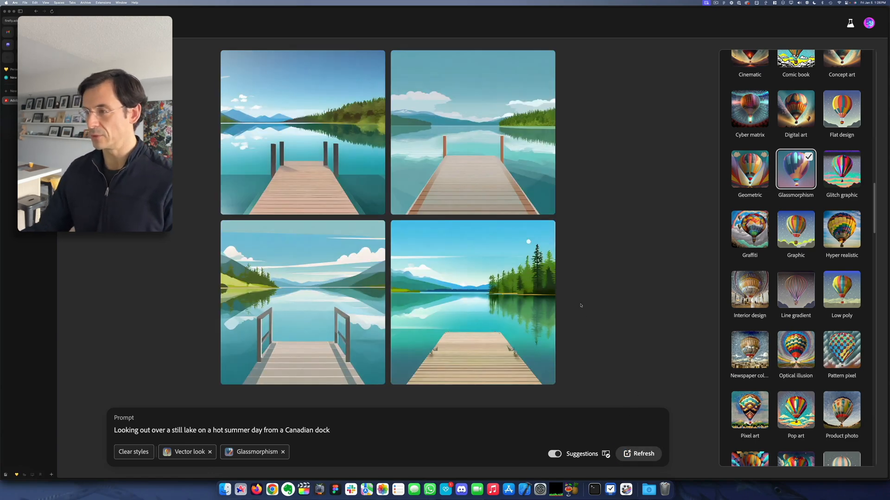
mouse_move(510, 154)
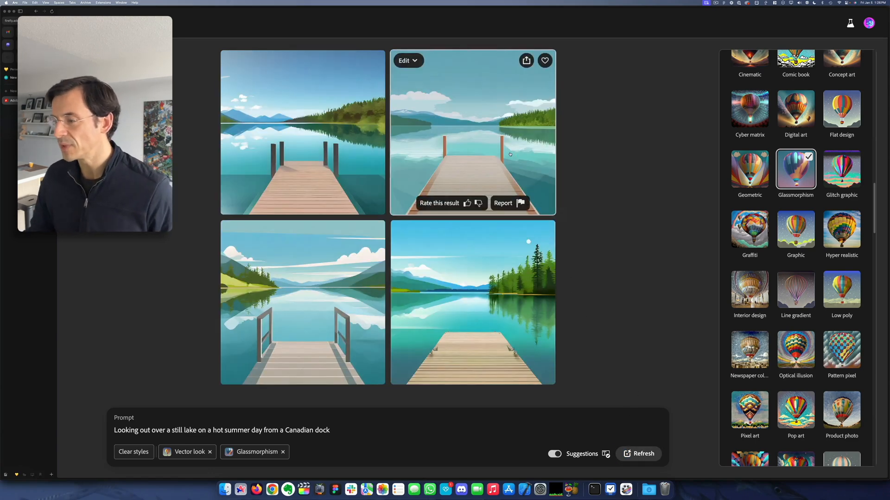
Step: Download the generated lake image with the wooden dock and tall pines to the Desktop as Firefly Canadian Dock
mouse_move(474, 283)
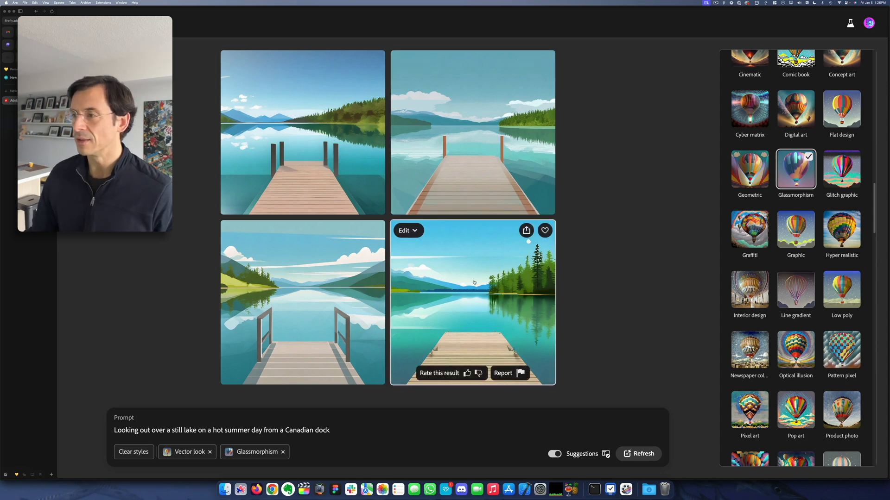
left_click(526, 232)
left_click(536, 249)
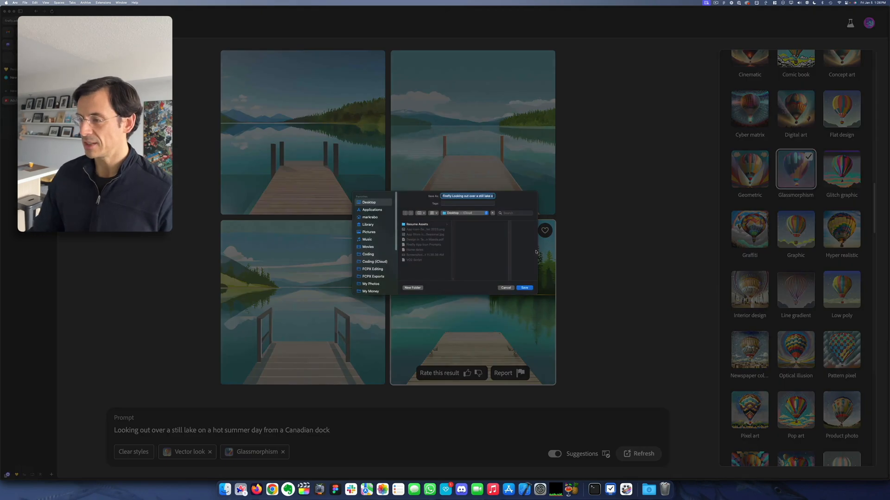
left_click(525, 289)
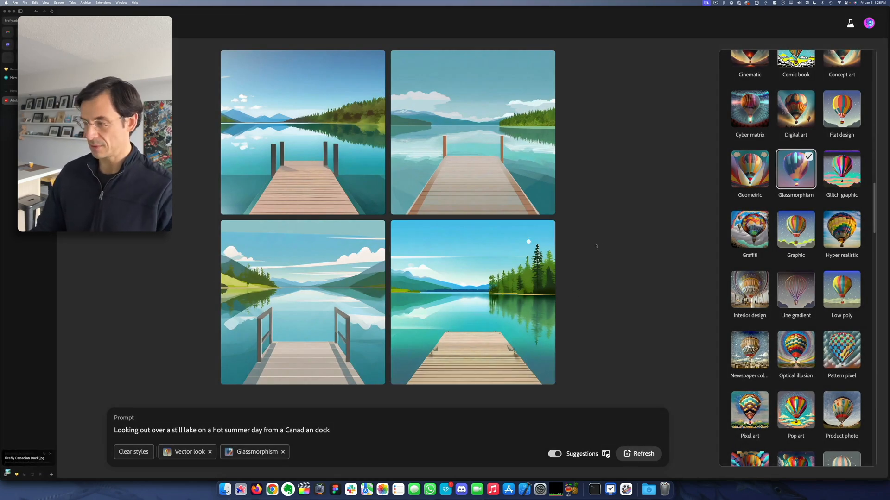
Step: Launch Adobe Photoshop (Beta) and open the downloaded Firefly Canadian Dock.jpg file from the desktop in it
key("F11")
mouse_move(874, 223)
left_mouse_down()
mouse_move(411, 476)
mouse_move(605, 470)
mouse_move(528, 453)
mouse_move(797, 218)
mouse_move(861, 224)
left_mouse_up()
key("super+space")
type("photo")
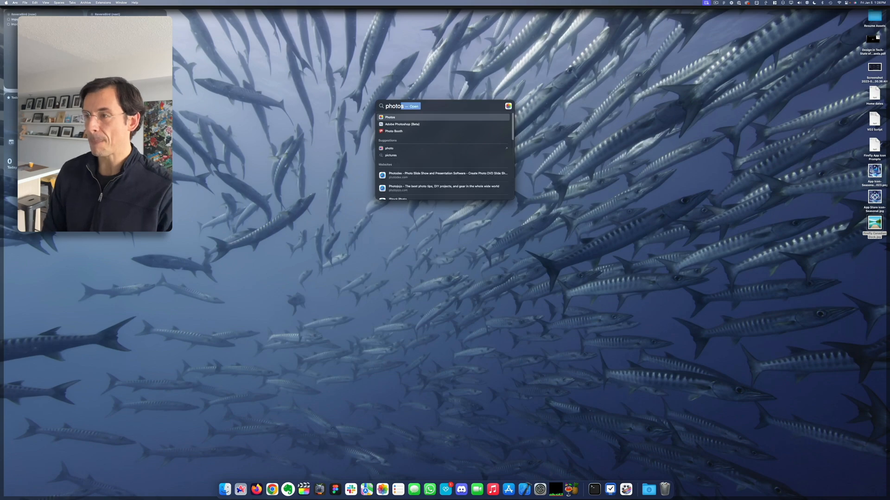
key("Down")
key("Return")
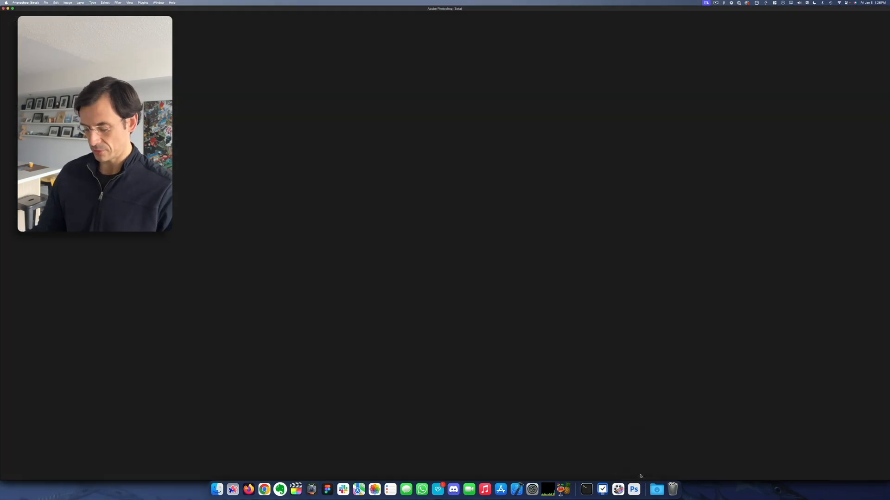
key("F11")
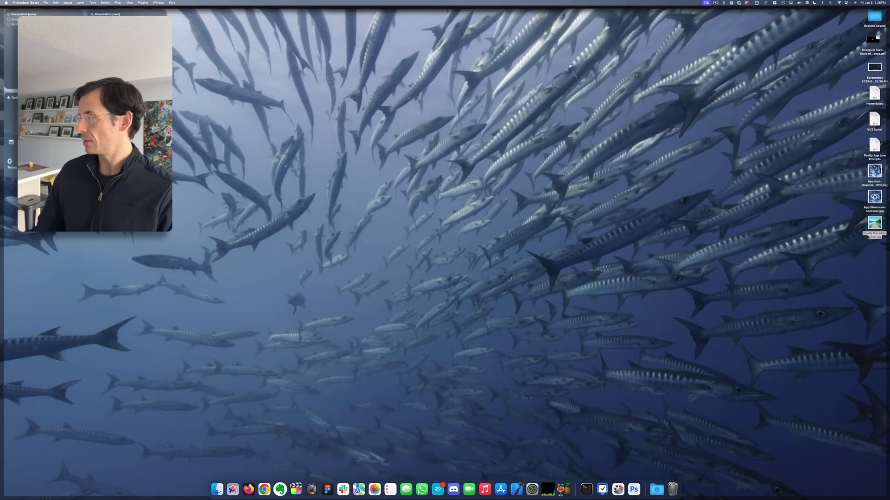
left_click_drag(855, 240, 620, 488)
left_click(634, 489)
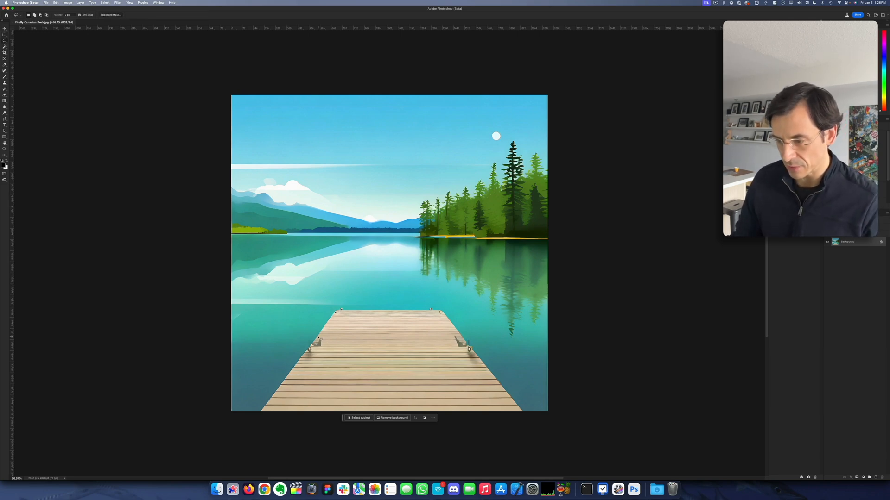
Step: Outline the metal fitting on the dock's left edge with the Lasso tool and try the Content-Aware Fill workspace on it
mouse_move(318, 338)
left_mouse_down()
mouse_move(307, 351)
mouse_move(317, 356)
mouse_move(318, 338)
left_mouse_up()
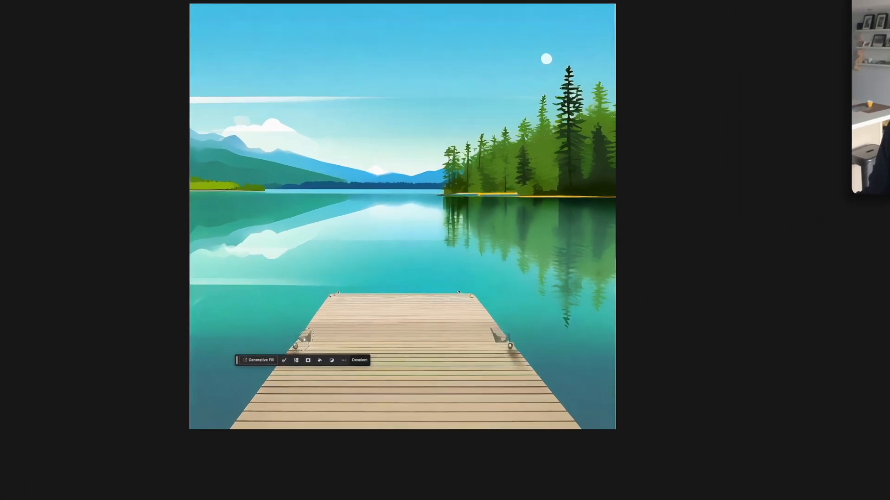
right_click(315, 345)
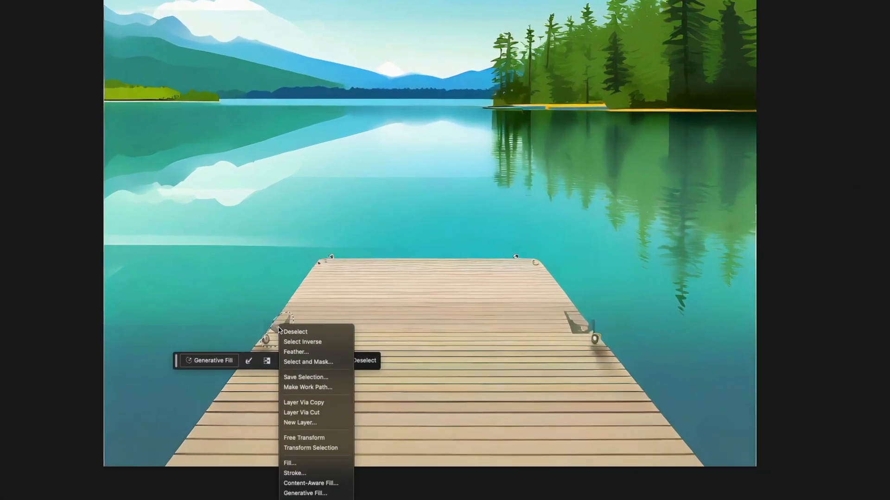
left_click(323, 483)
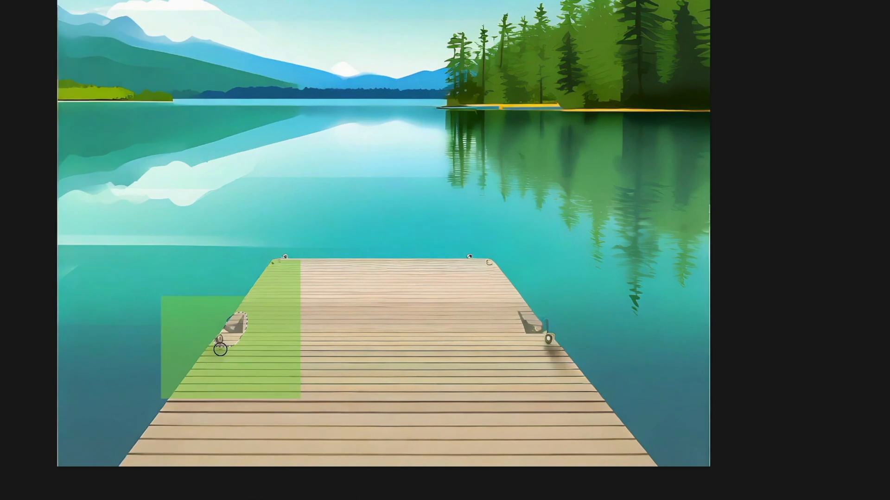
key("Escape")
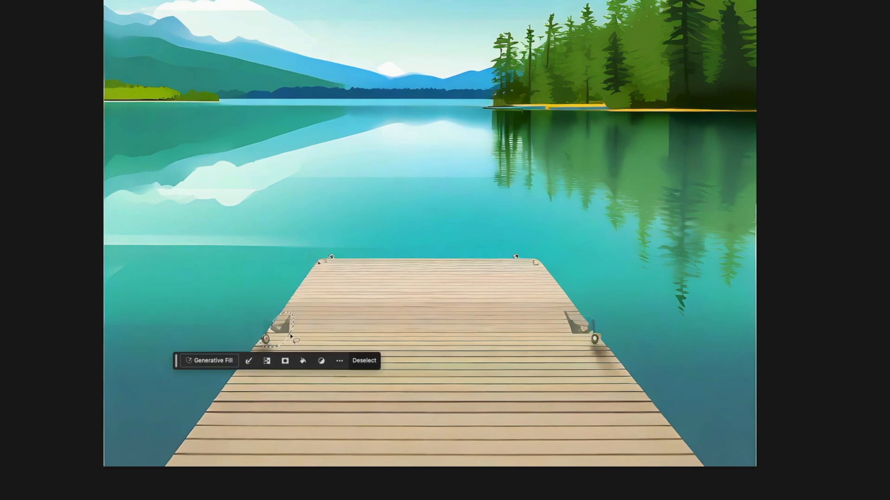
Step: Fill the selected fitting area with Content-Aware contents in Normal mode at 100% opacity, and deselect it
key("shift+BackSpace")
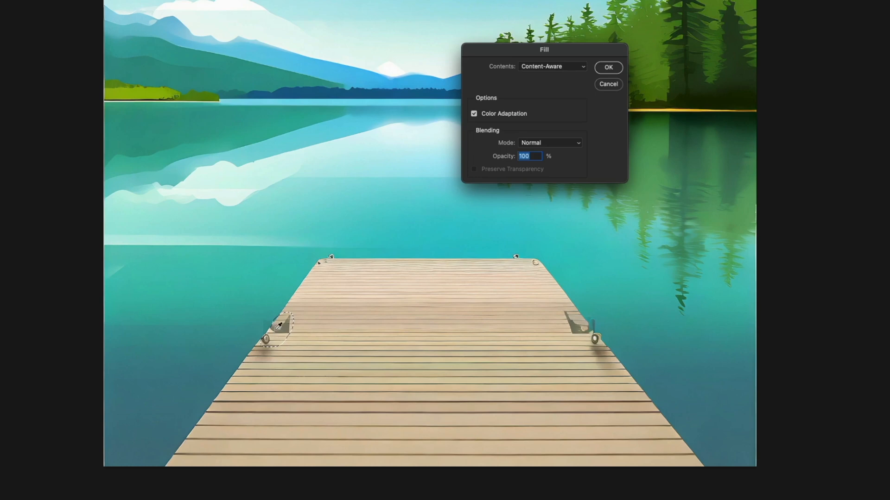
left_click(559, 69)
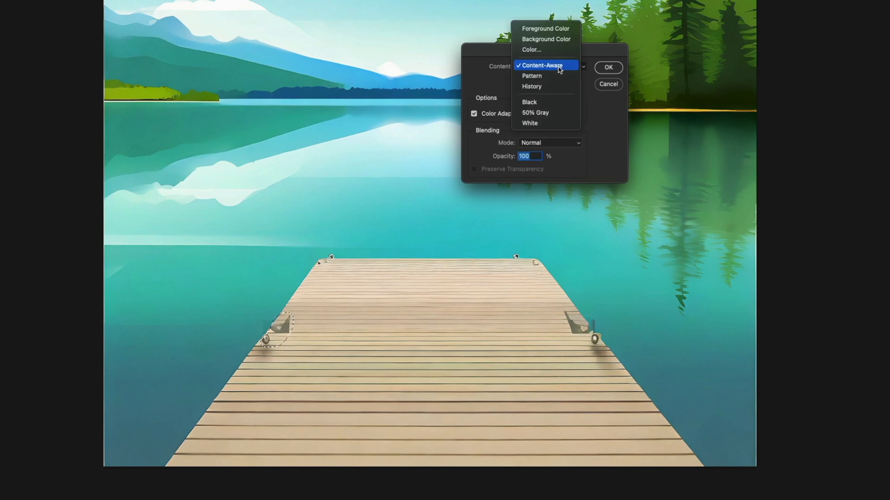
left_click(559, 68)
key("Return")
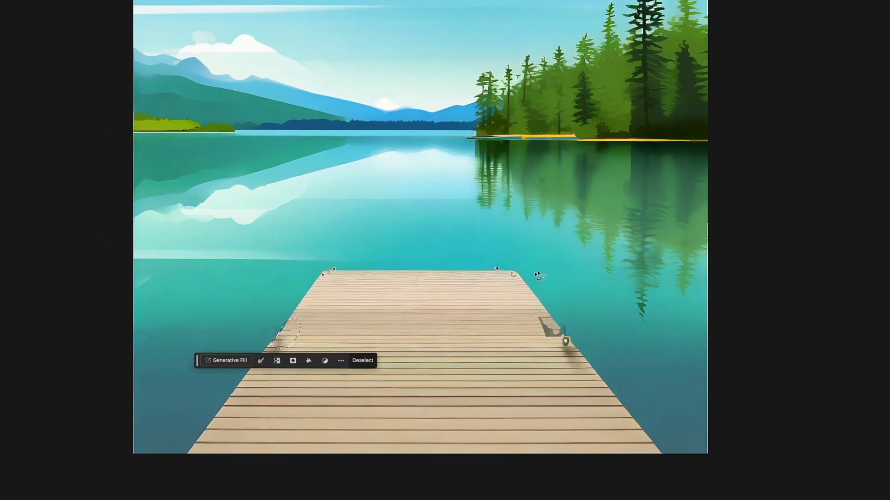
key("super+d")
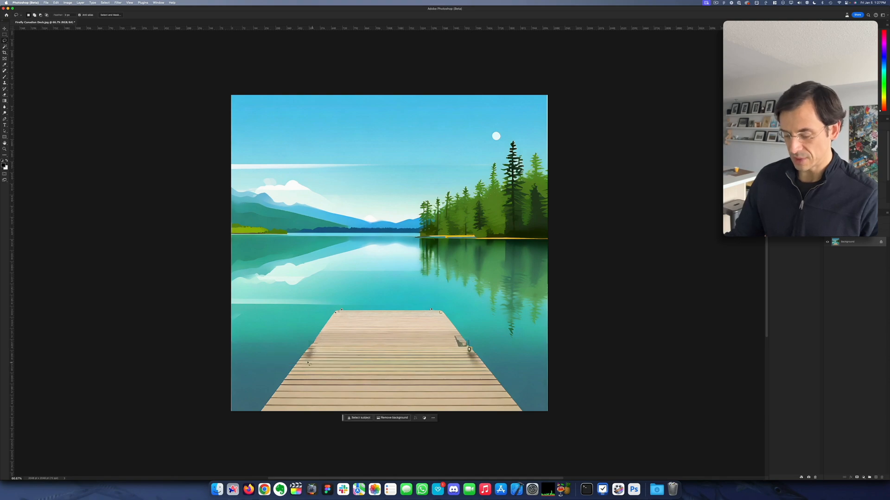
Step: Lasso the dark marks on the dock's far-left corner and remove them with a content-aware fill
key("super+equal")
key("super+equal")
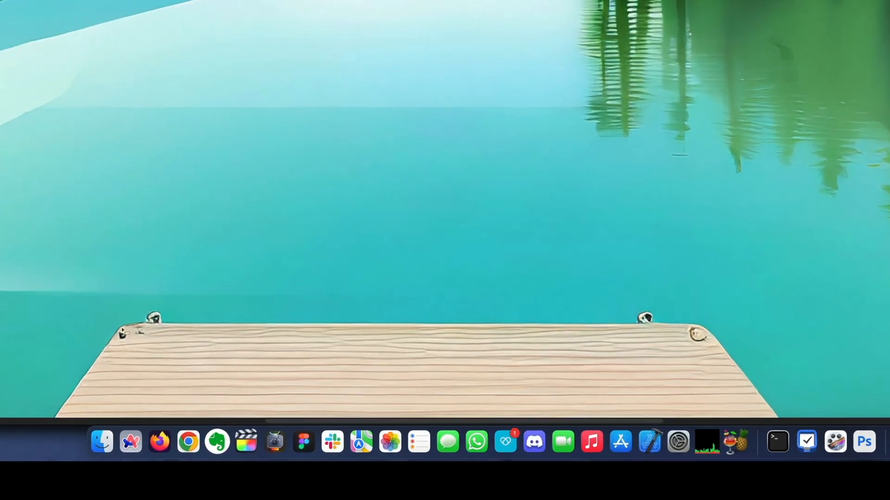
left_click_drag(241, 424, 224, 437)
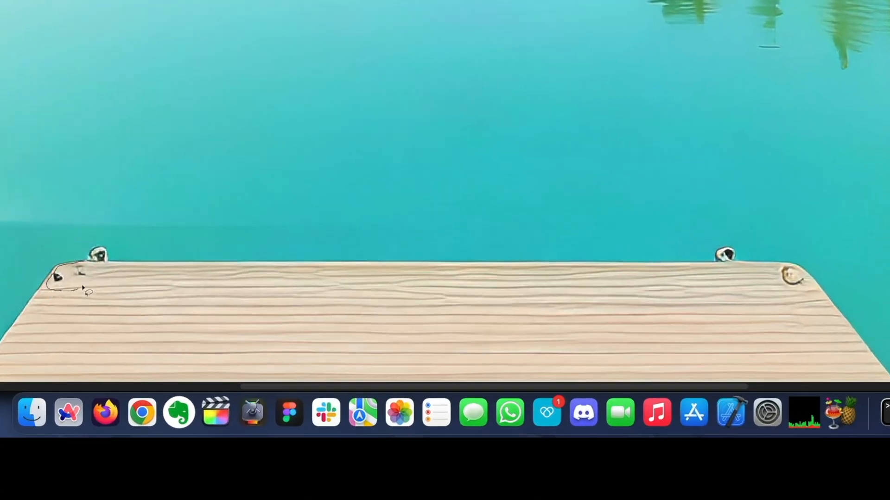
left_click_drag(87, 263, 82, 280)
right_click(69, 277)
left_click(136, 302)
Step: Remove the knot on the dock's far-right corner and both small pegs along its far edge with content-aware fills
mouse_move(779, 267)
left_mouse_down()
mouse_move(806, 285)
mouse_move(779, 268)
left_mouse_up()
right_click(789, 275)
left_click(825, 300)
left_click_drag(698, 261, 748, 233)
right_click(720, 252)
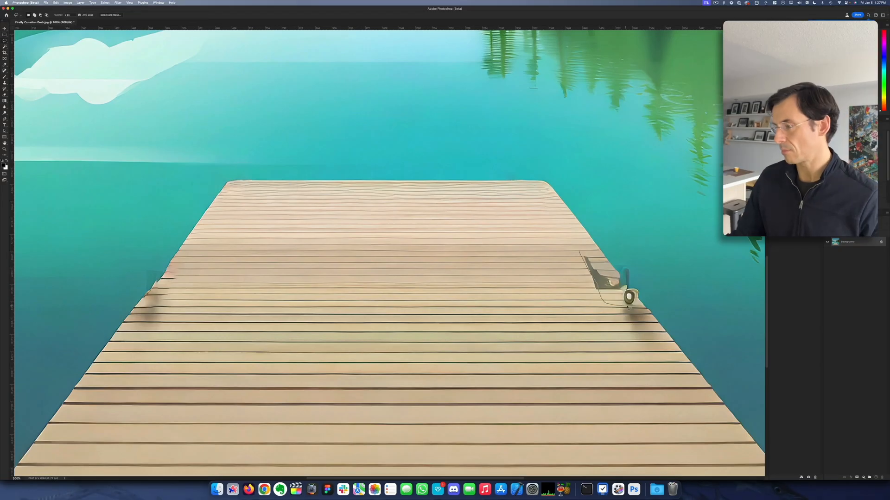
key("shift+BackSpace")
key("Return")
key("ctrl+d")
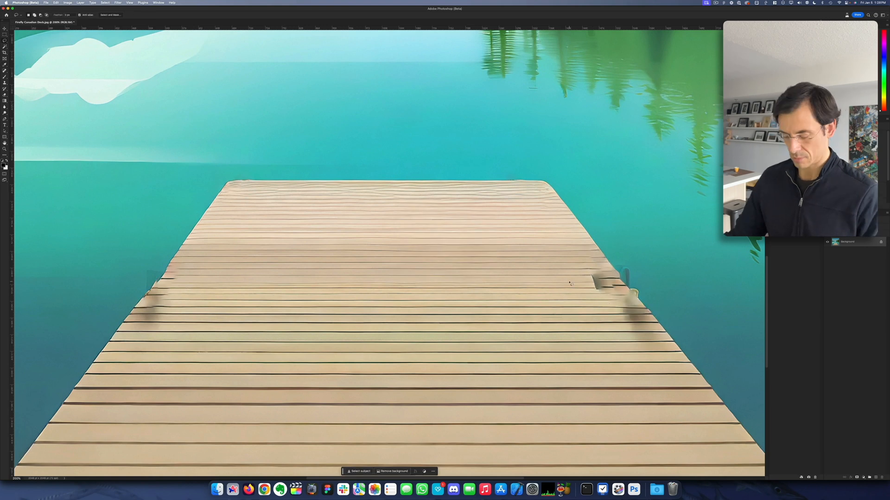
Step: Retouch the remaining fitting traces along the dock's side edges with the Clone Stamp tool
key("s")
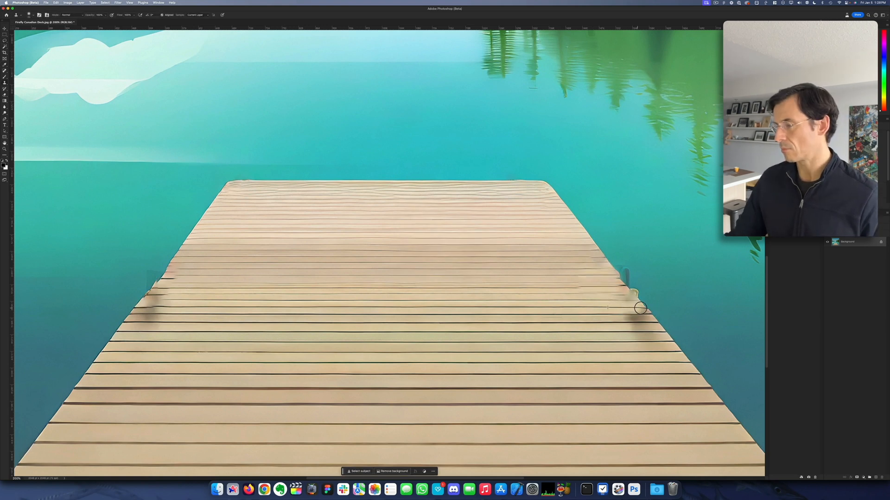
key("Tab")
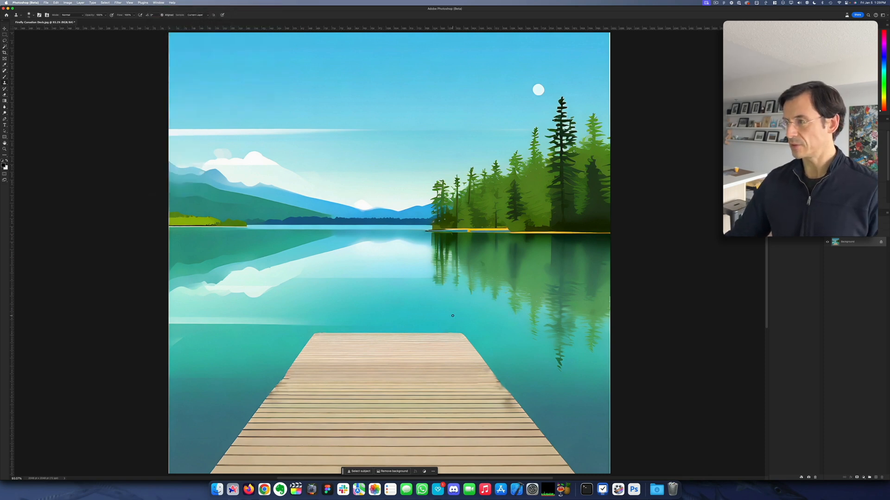
key("super+minus")
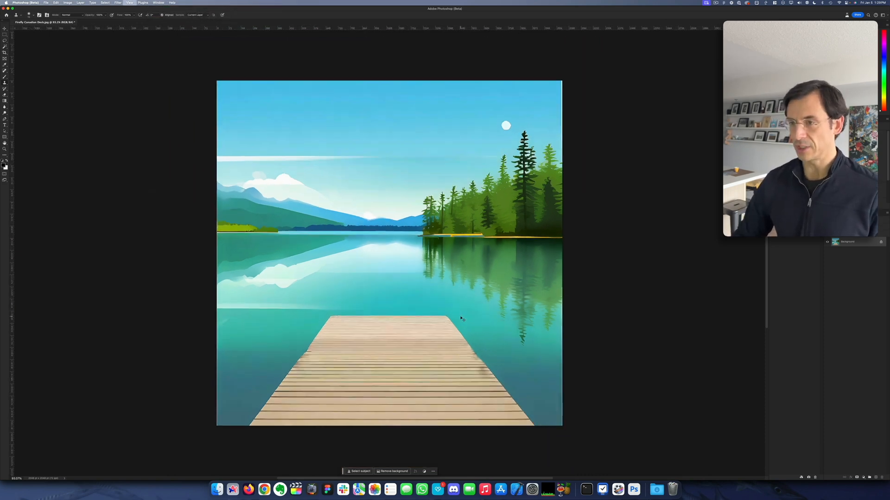
Step: Crop the image slightly inward on all sides to trim off its thin pale border
key("c")
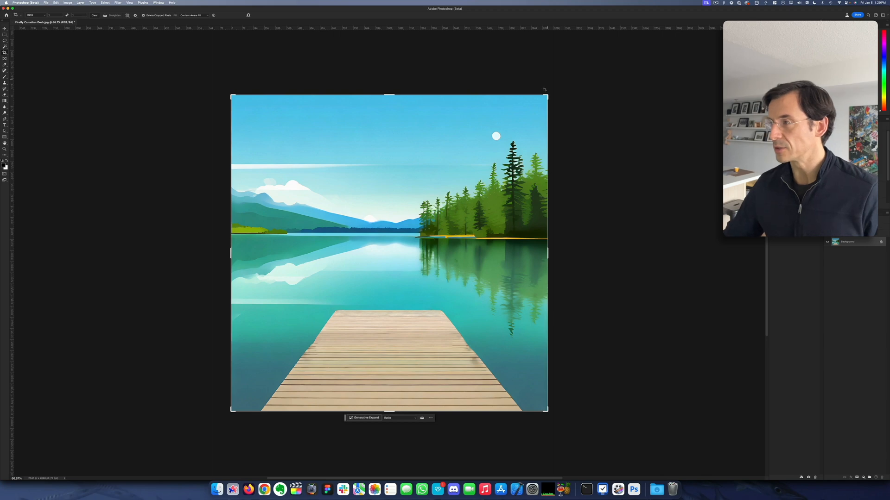
left_click_drag(548, 96, 545, 99)
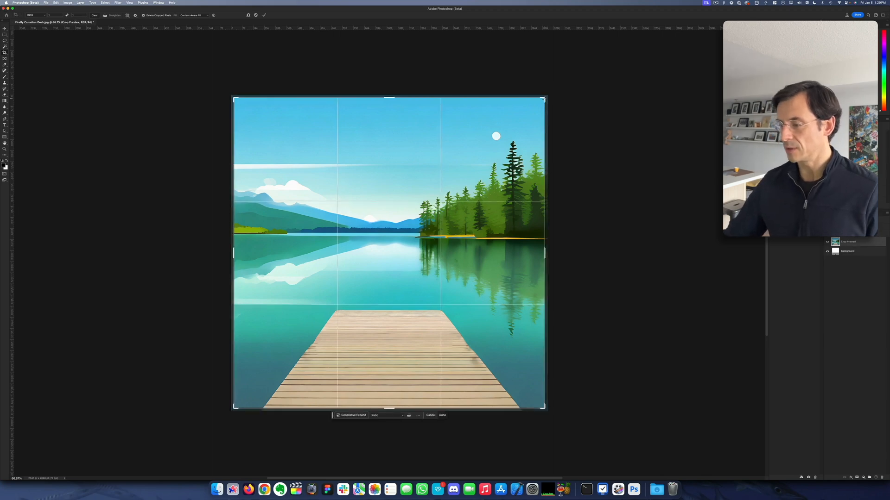
key("Return")
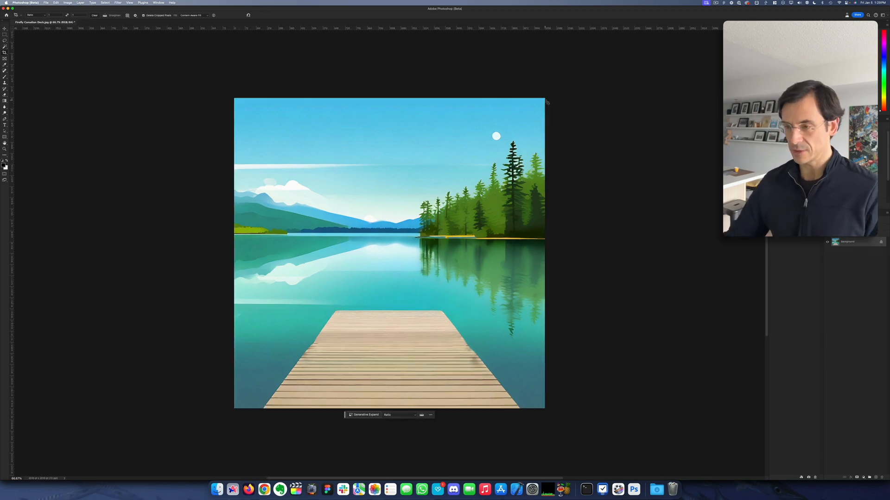
Step: Quick-export the retouched image as a PNG to the Desktop under the Firefly Canadian Dock name
left_click(46, 2)
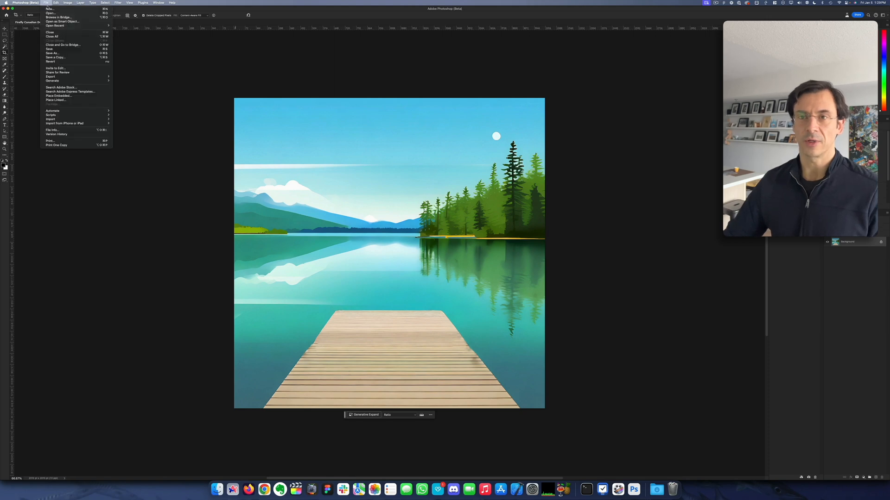
mouse_move(69, 76)
left_click(117, 77)
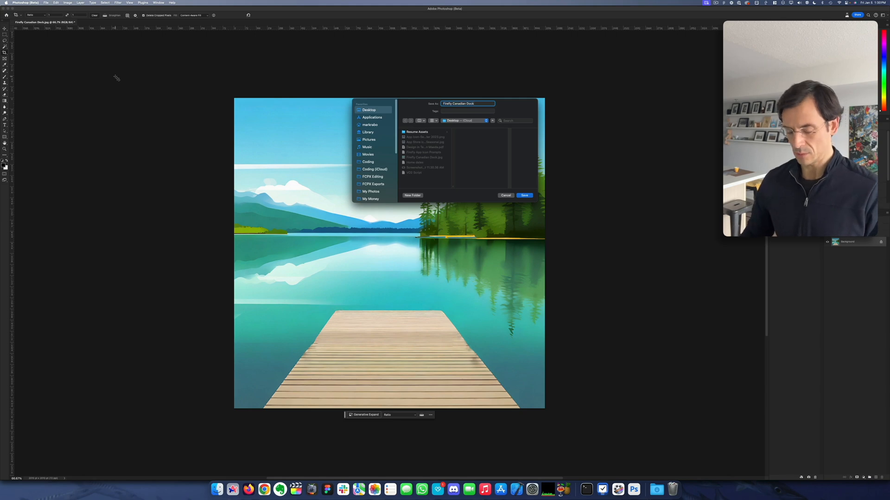
key("Return")
Step: Switch to Figma and open the Revere Branding file from the Libraries project
key("super+Tab")
key("super+Tab")
key("super+Tab")
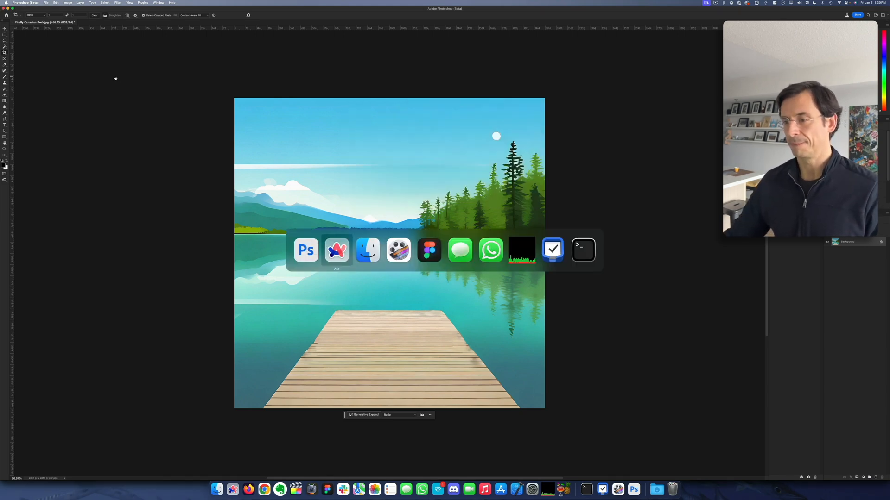
key("super+Tab")
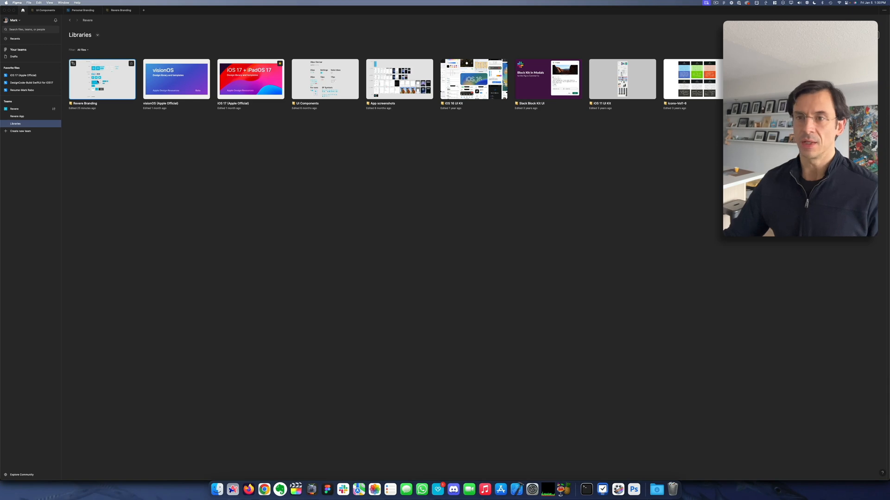
double_click(97, 82)
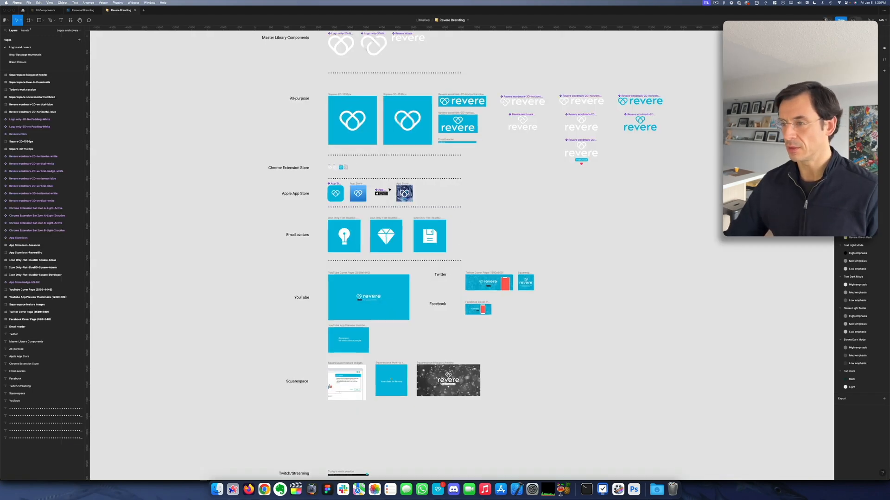
Step: Duplicate the App Store Icon-Seasonal frame and place the copy directly beside the original
scroll(401, 188, "up", 10, "ctrl")
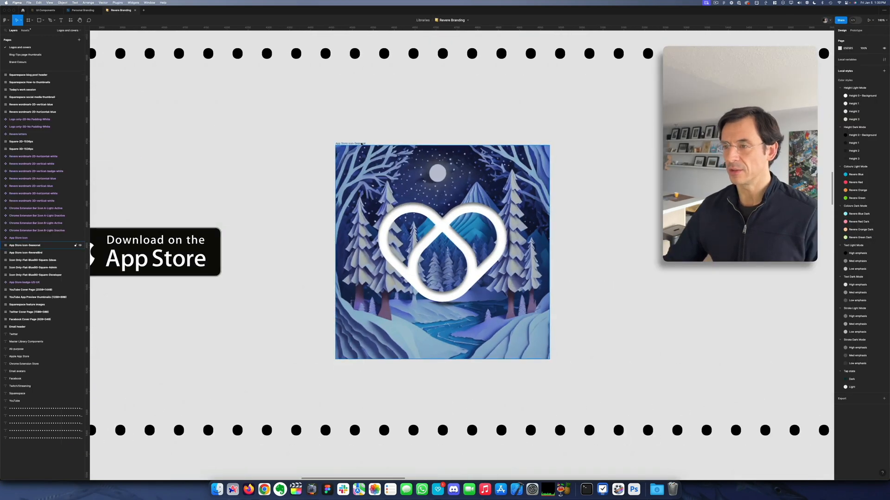
left_click_drag(367, 145, 616, 142, "alt")
scroll(383, 103, "right", 6)
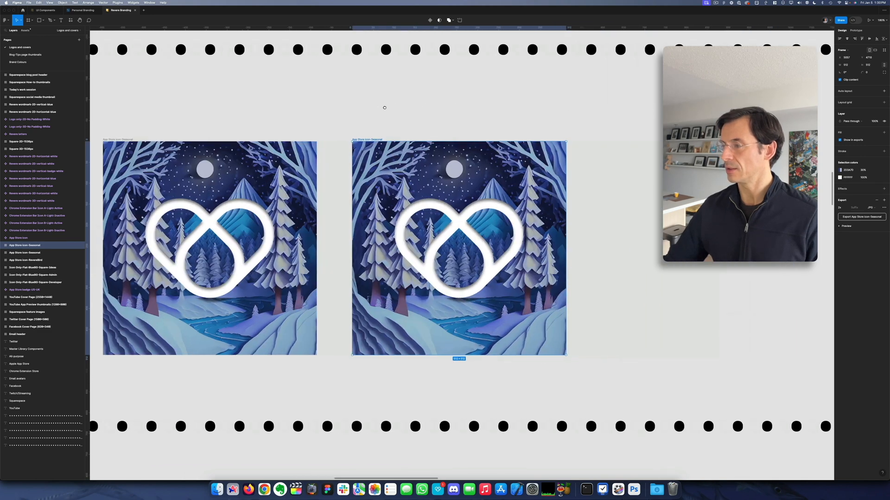
Step: Place the Firefly Canadian Docks PNG from the Desktop into the duplicated icon frame, directly above its winter image layer
left_click(416, 237)
left_click(35, 245)
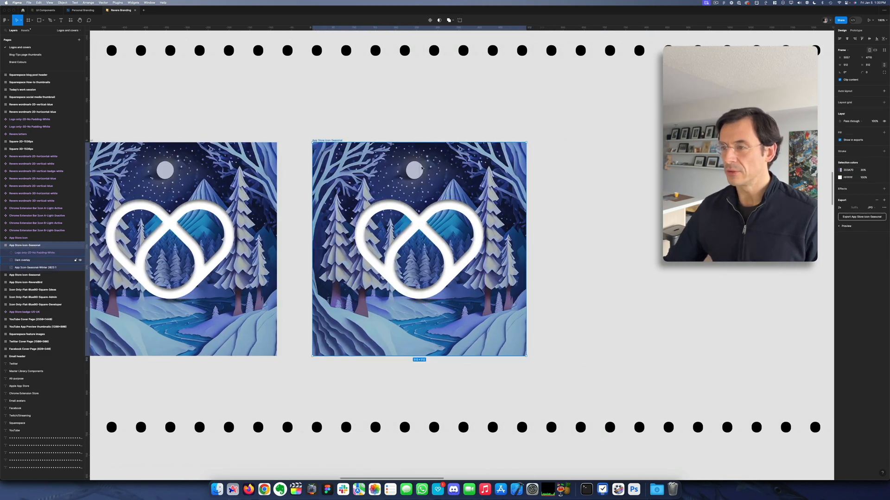
left_click(34, 267)
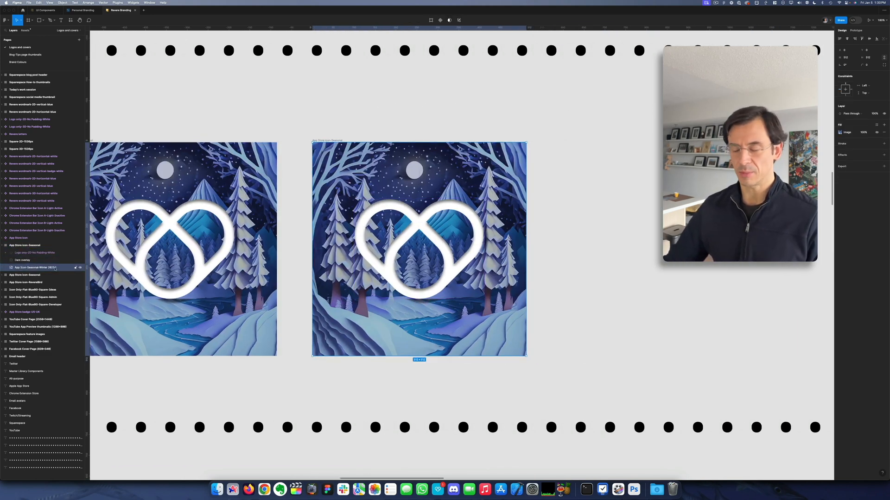
key("F11")
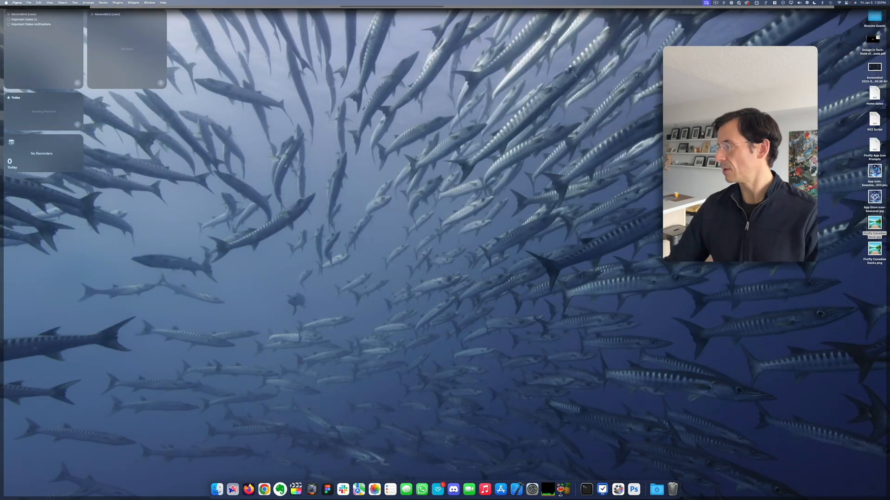
key("F11")
left_click_drag(878, 250, 436, 235)
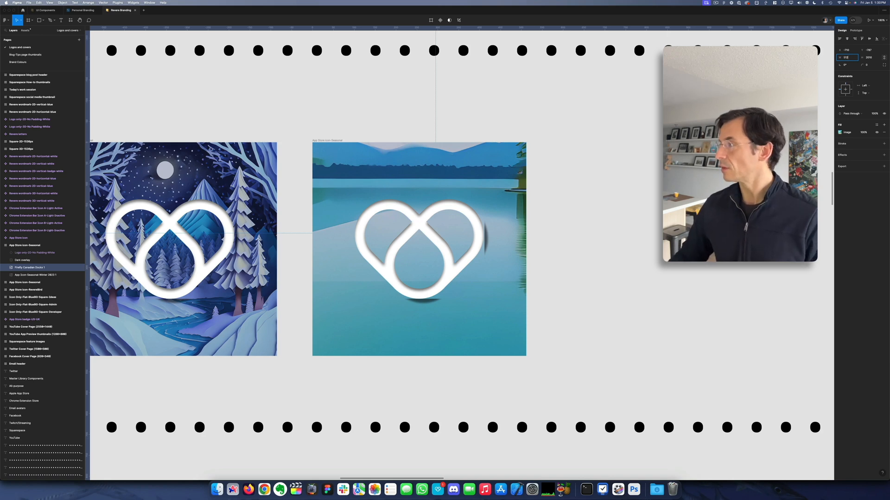
Step: Resize the dock image to 512 px square at position 0, 0 and delete the winter image layer beneath it
key("Return")
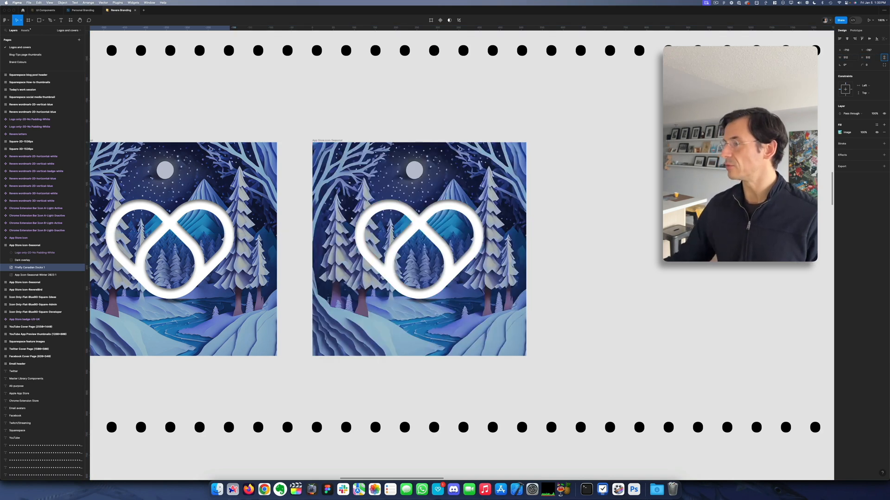
left_click(847, 50)
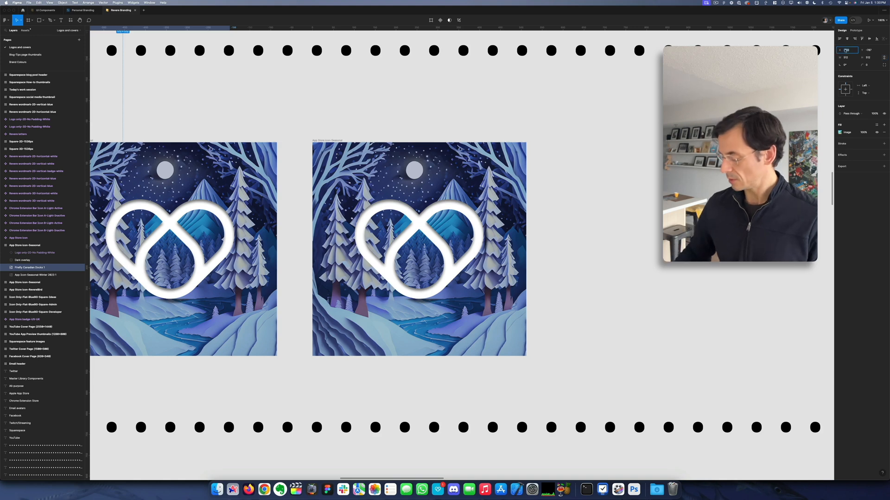
type("0")
key("Tab")
type("0")
key("Tab")
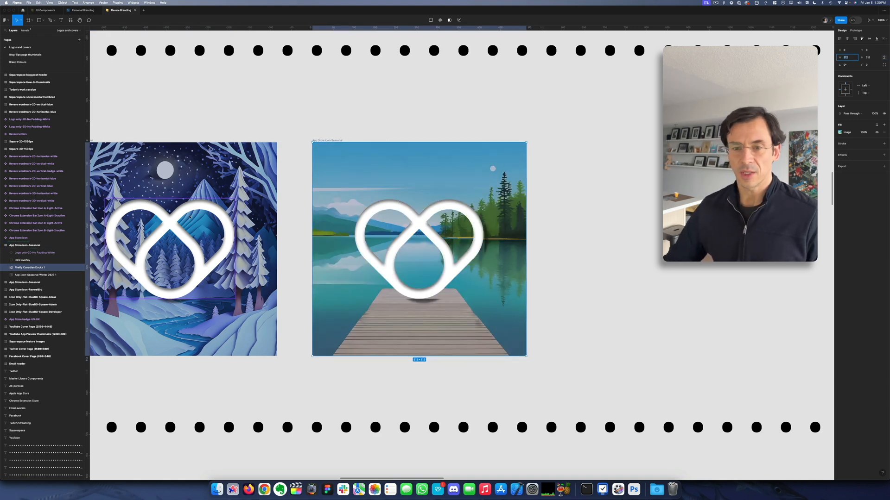
left_click(38, 275)
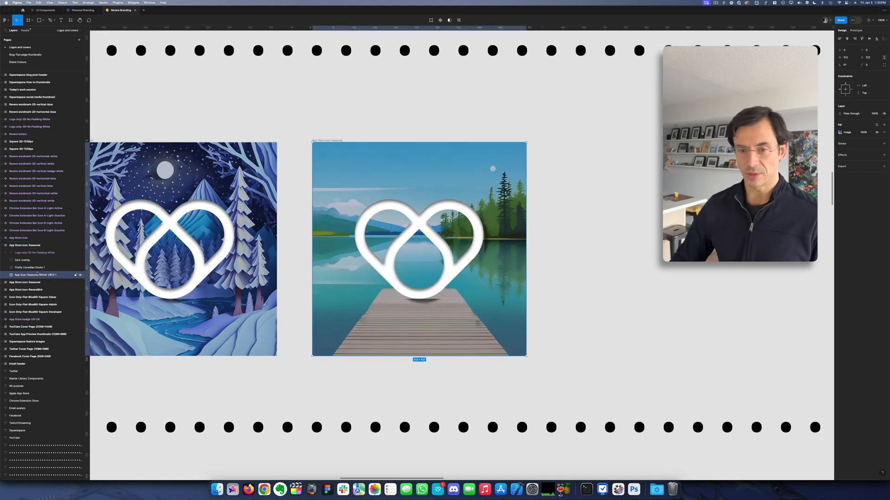
key("Delete")
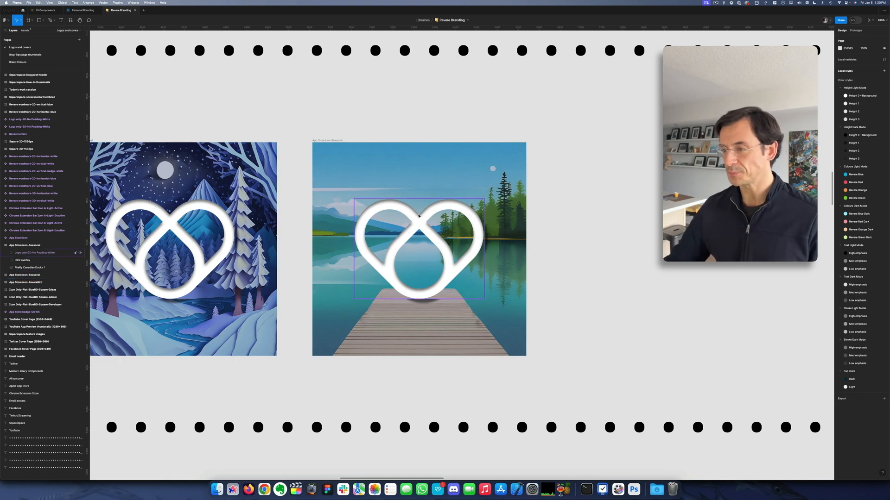
Step: Remove the existing shadow effects from the white logo on the summer icon
left_click(419, 220)
left_click(884, 219)
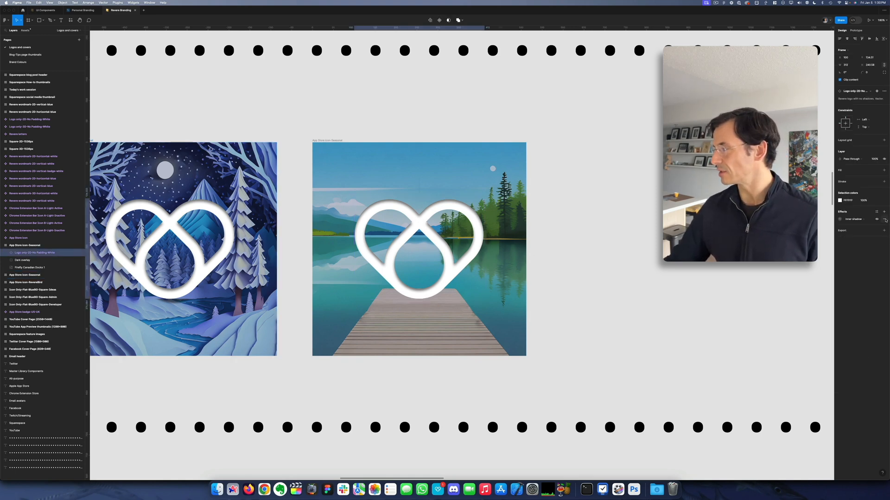
left_click(610, 280)
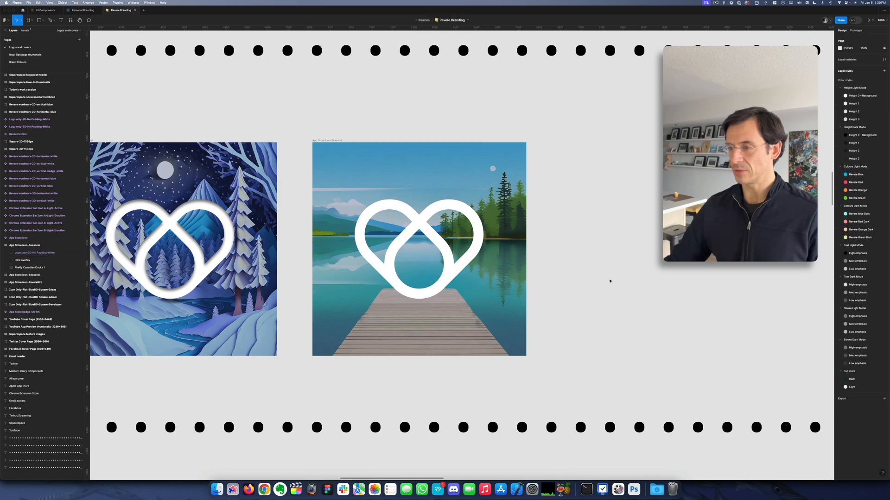
Step: Add a drop shadow to the summer icon's logo with an X offset of 0 and a Y offset of 5
left_click(423, 226)
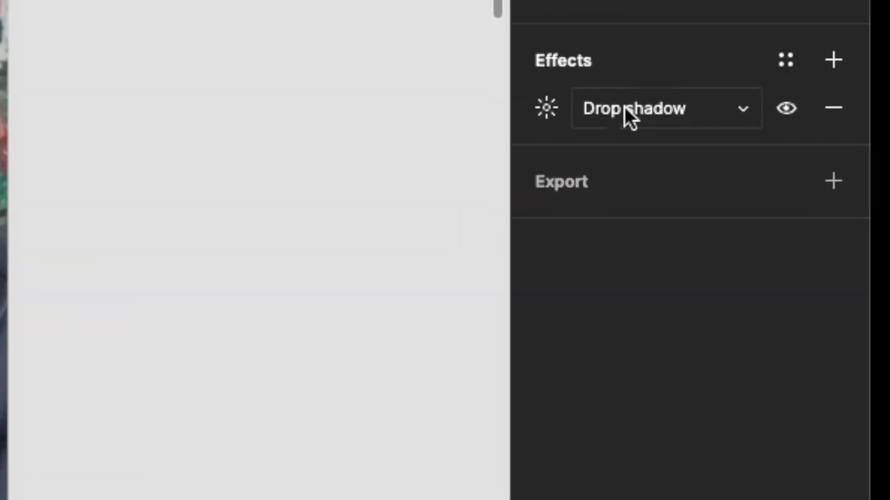
left_click(815, 201)
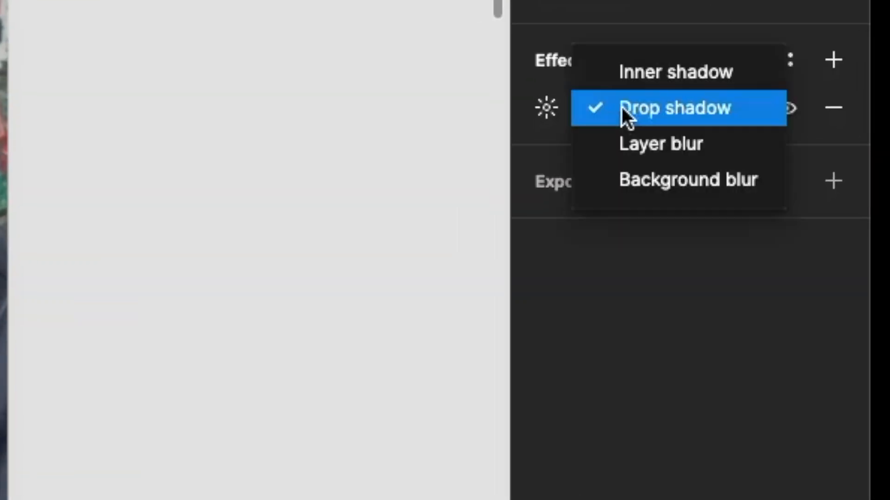
left_click(792, 201)
left_click(544, 107)
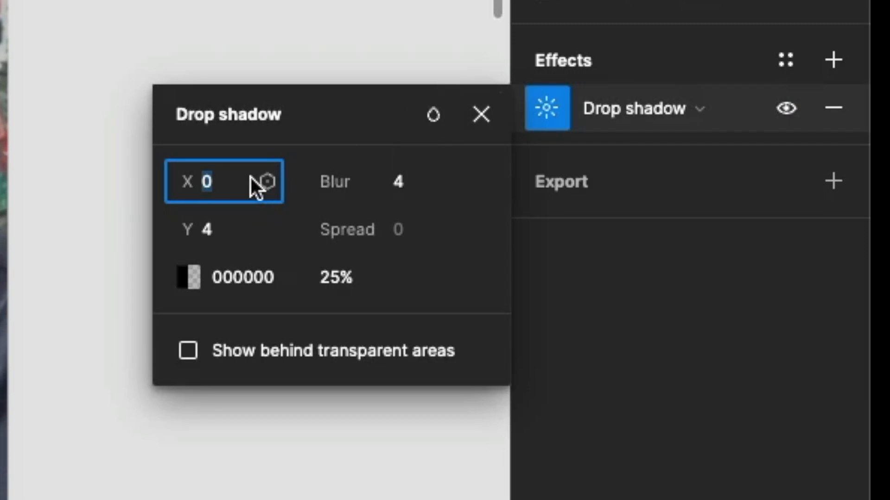
type("5")
key("Tab")
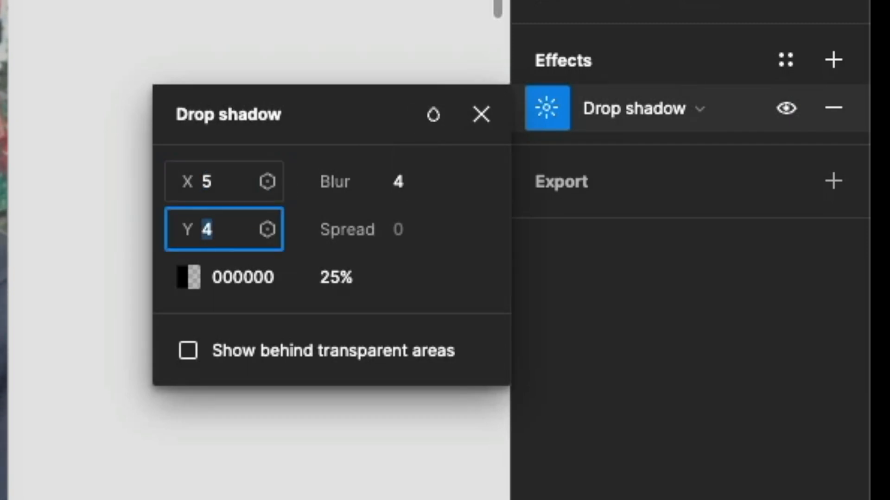
type("5")
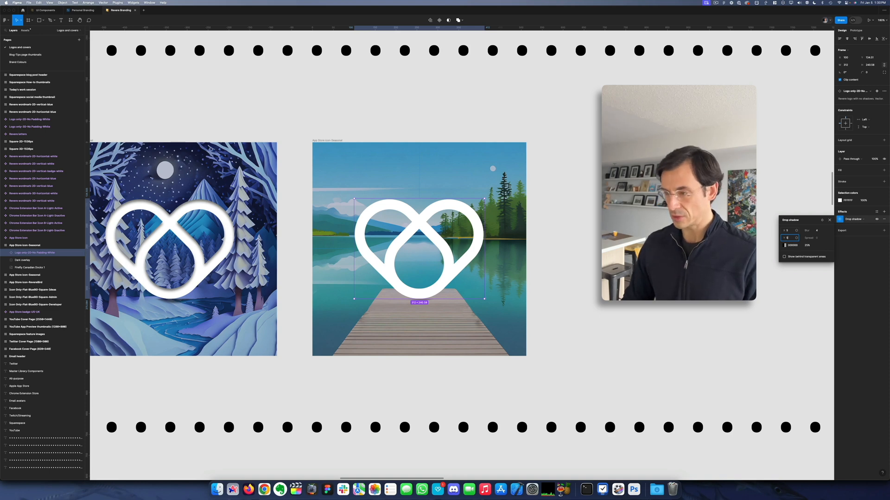
key("shift+Tab")
type("0")
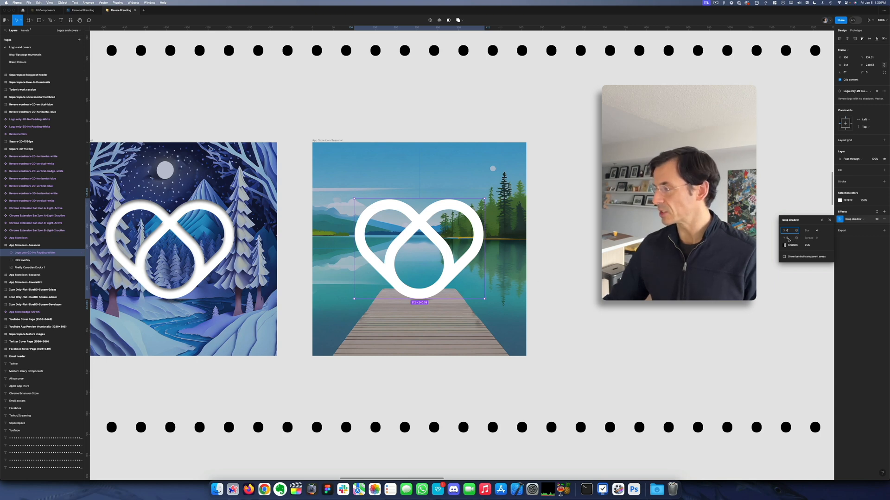
Step: Set the logo's drop shadow opacity to 50%
left_click(806, 245)
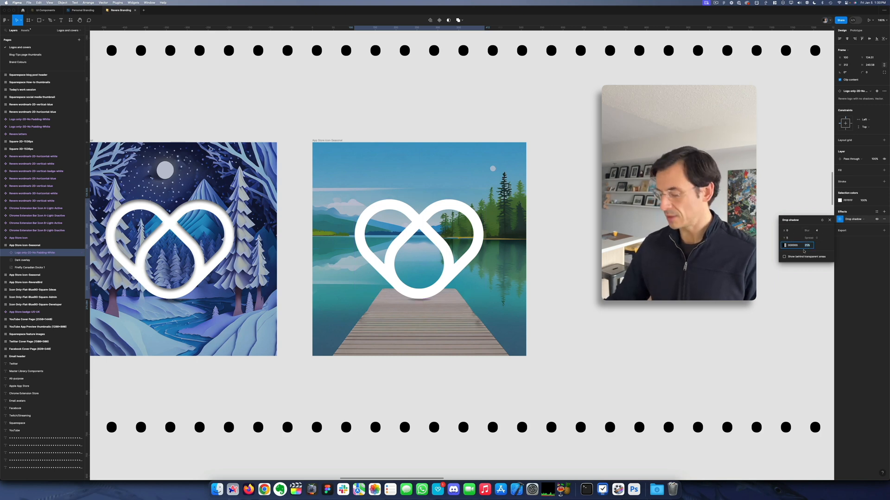
type("50")
key("Return")
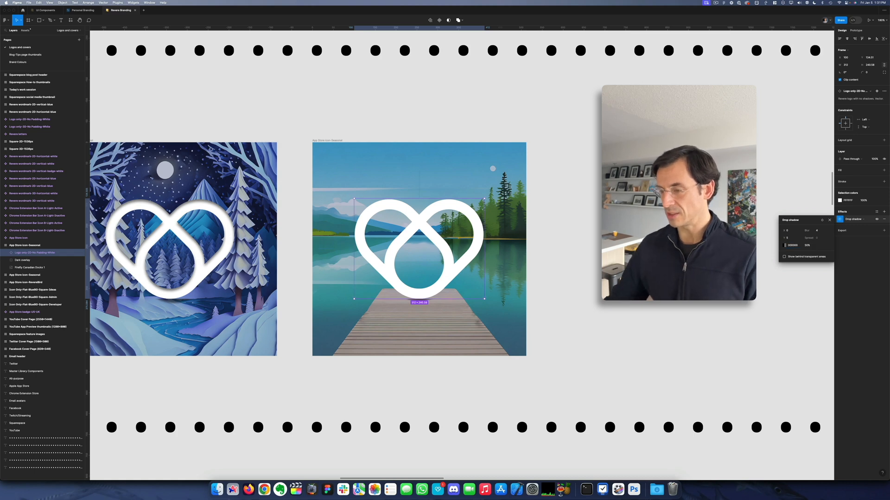
key("Escape")
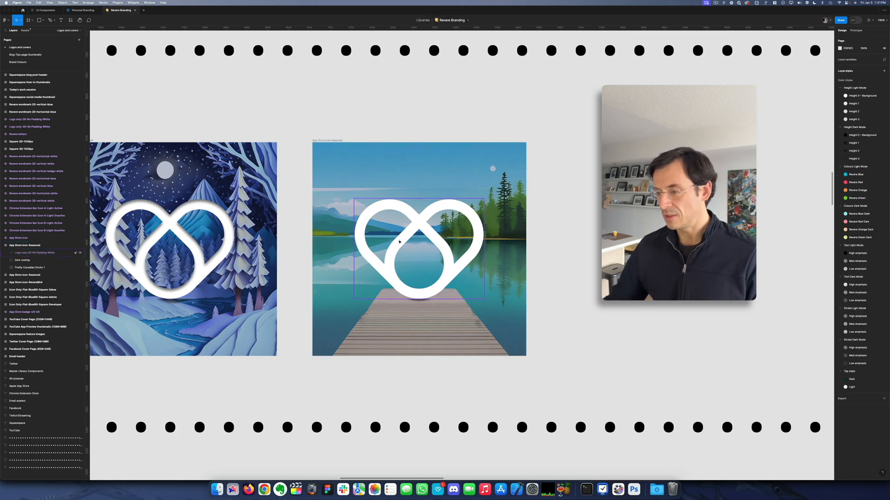
Step: Add a second effect to the summer icon's logo and change its type to Inner shadow
left_click(399, 241)
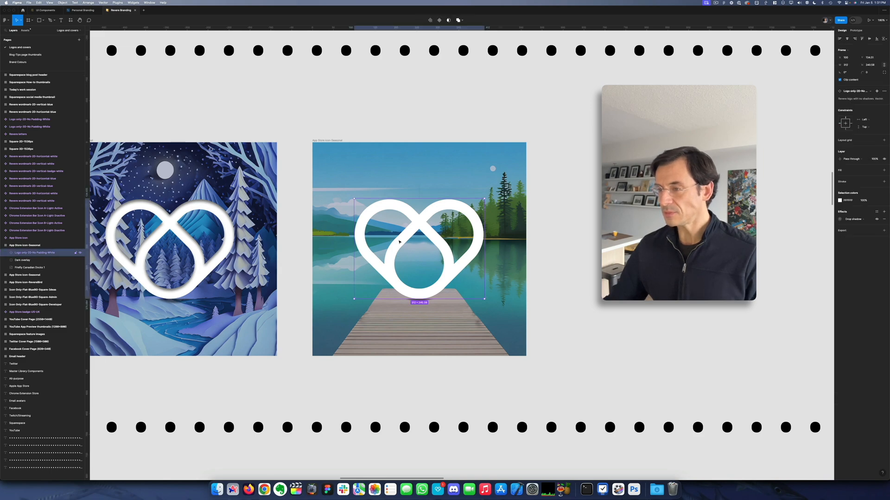
left_click(883, 212)
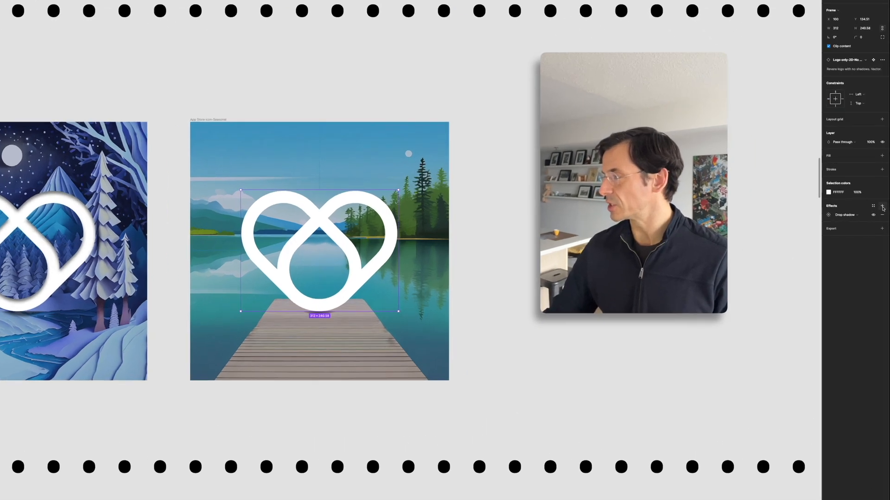
left_click(851, 226)
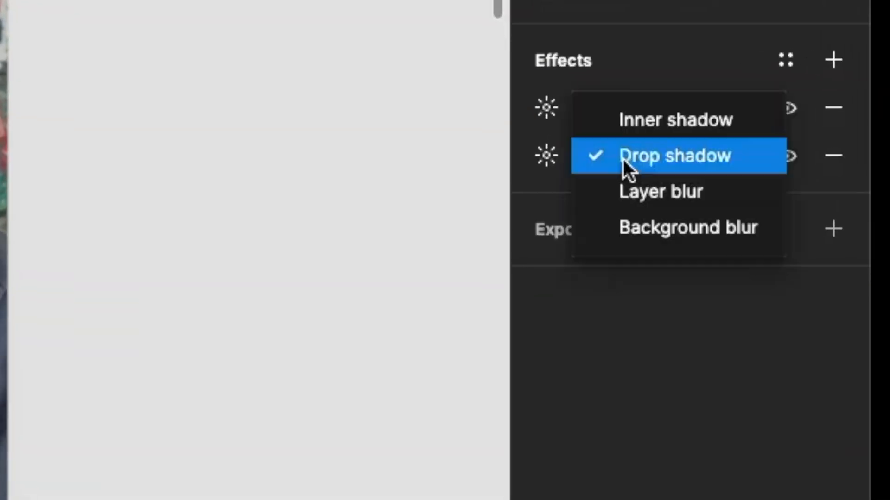
left_click(634, 121)
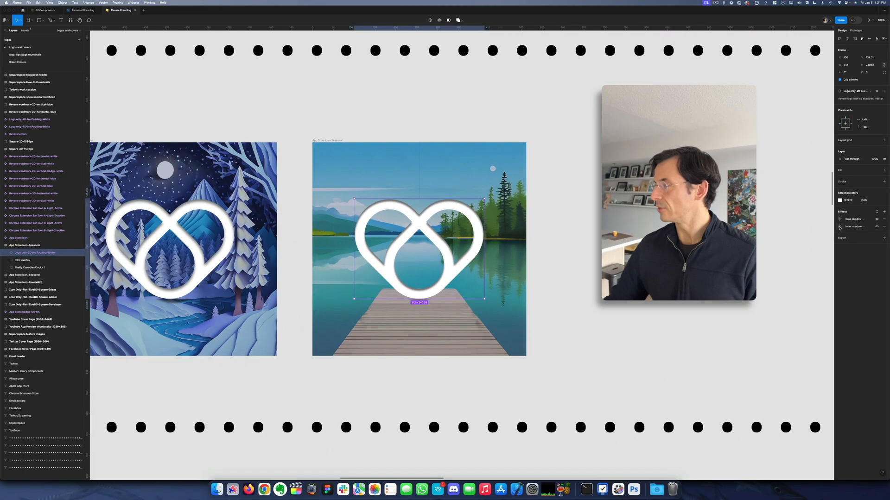
Step: Set the logo's inner shadow to 30% opacity, a blur of 3 and a Y offset of 7
left_click(546, 156)
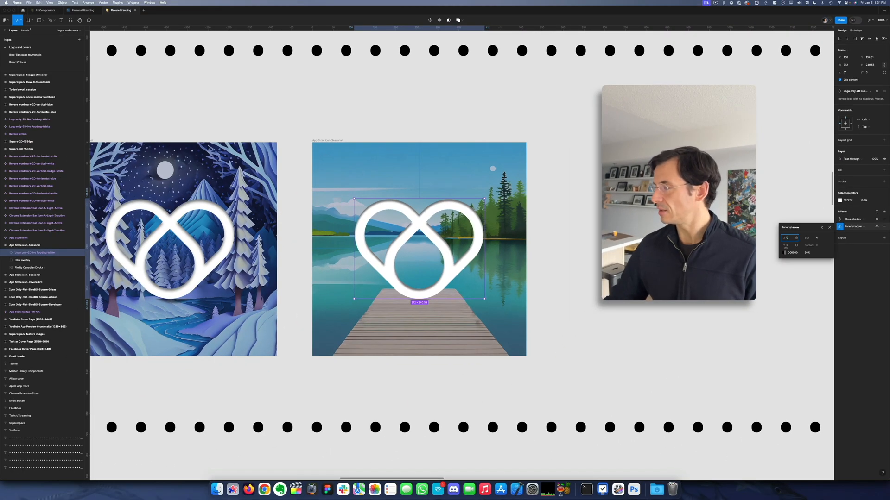
left_click(808, 253)
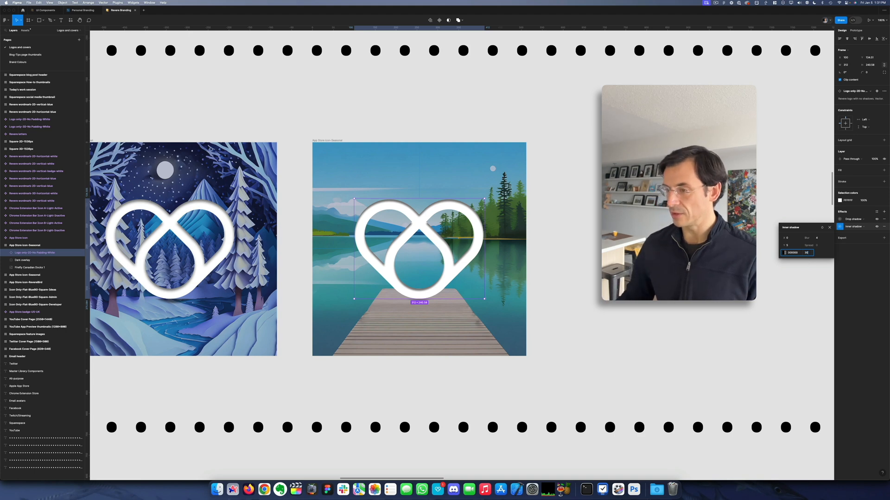
type("30")
key("Return")
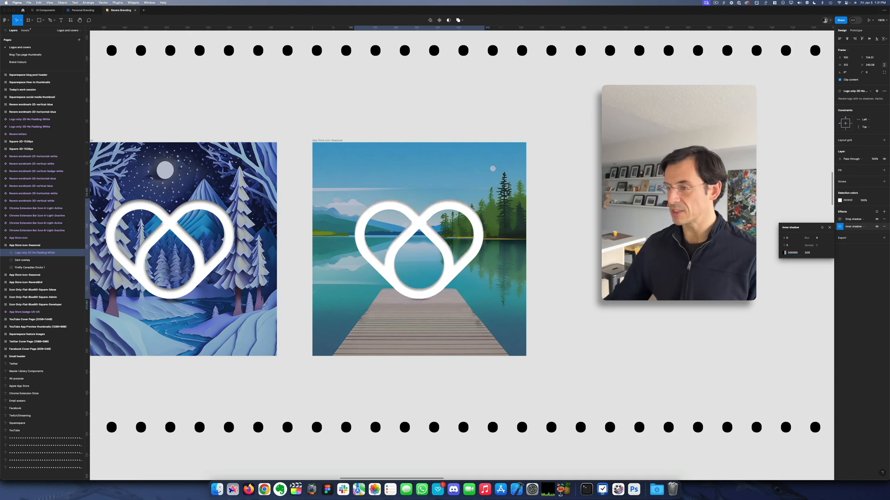
left_click(817, 240)
type("3")
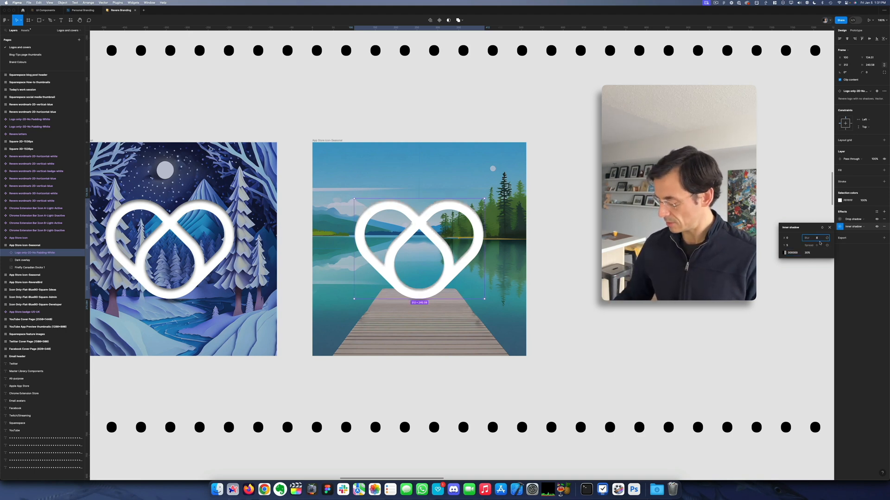
key("Return")
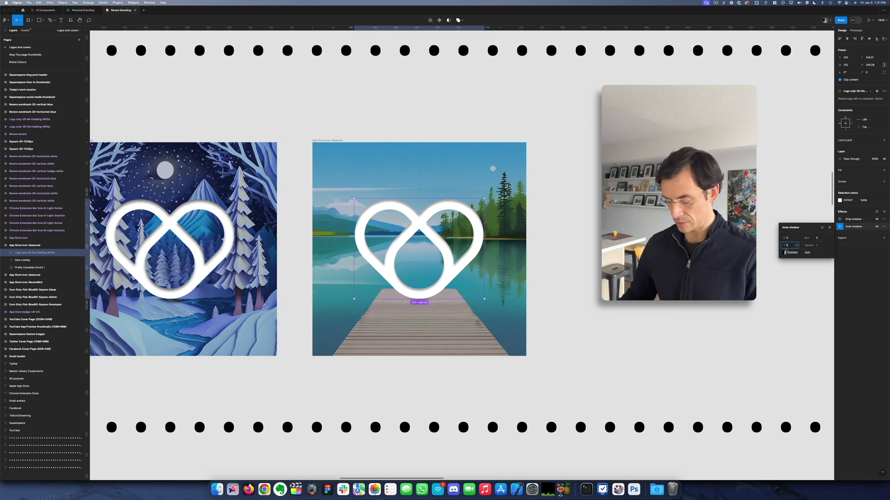
left_click_drag(794, 246, 796, 246)
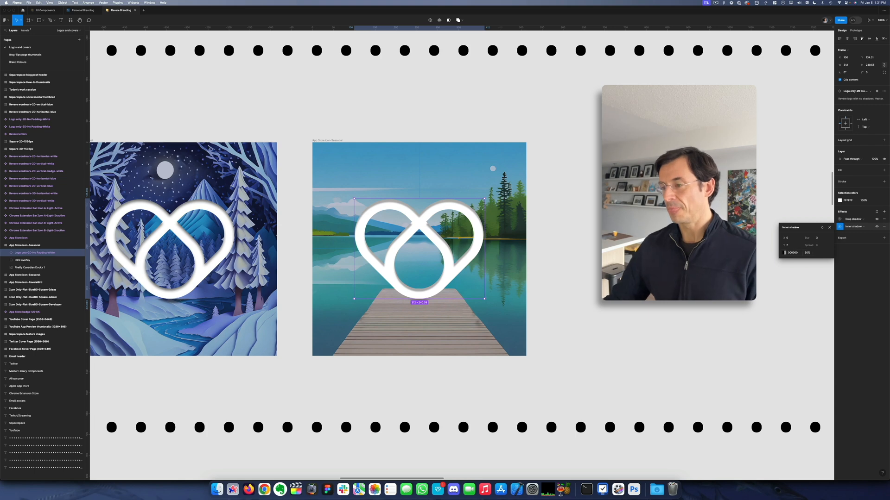
left_click(685, 252)
left_click(480, 244)
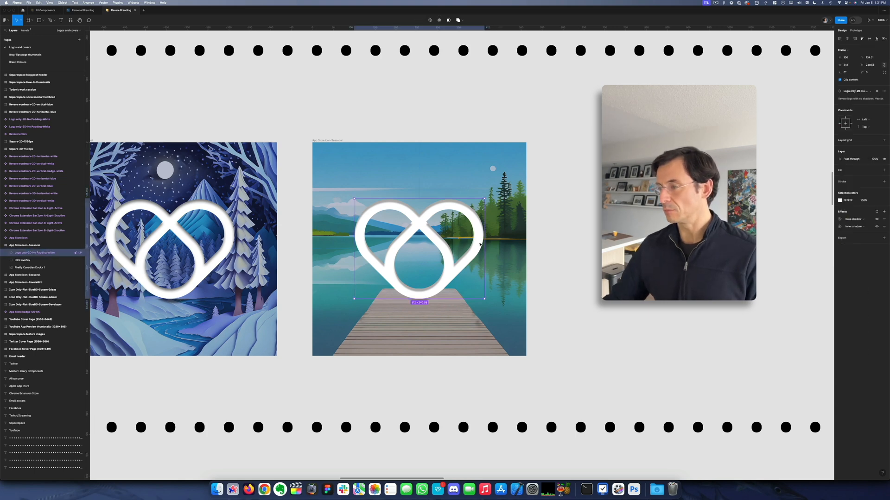
left_click(840, 227)
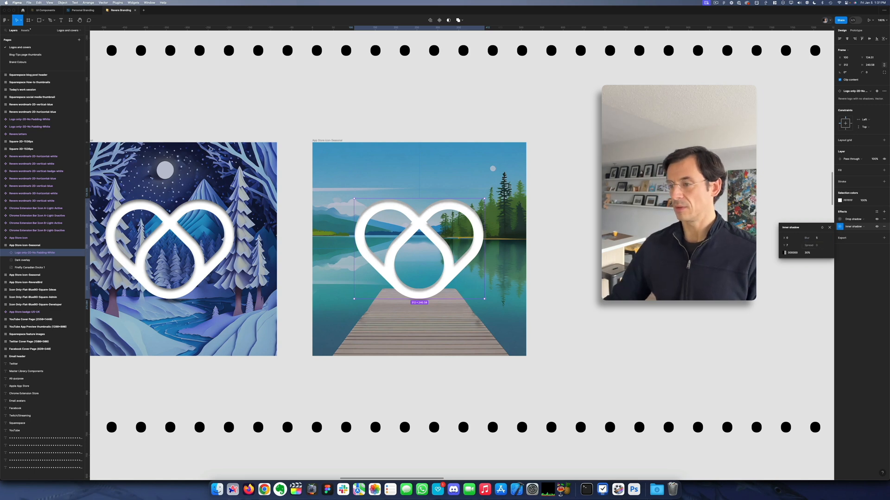
left_click(576, 246)
Step: Hide the Dark overlay layer in the summer App Store Icon-Seasonal frame
scroll(491, 238, "down", 5)
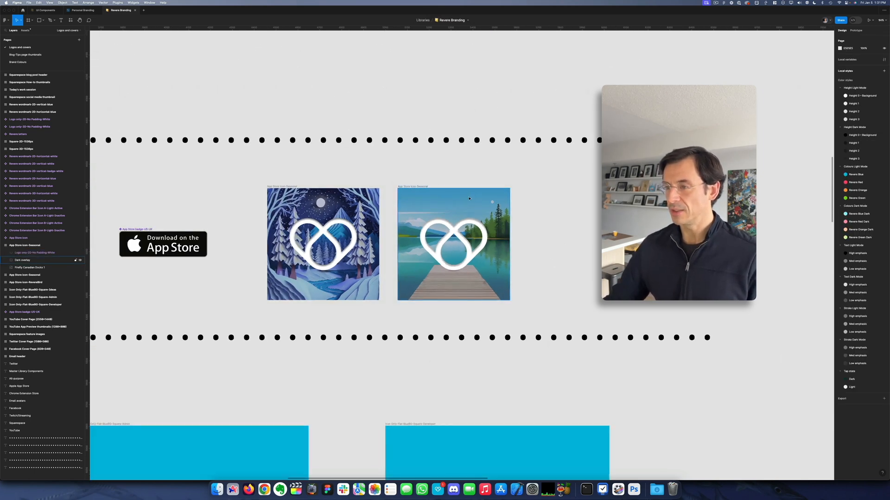
left_click(413, 187)
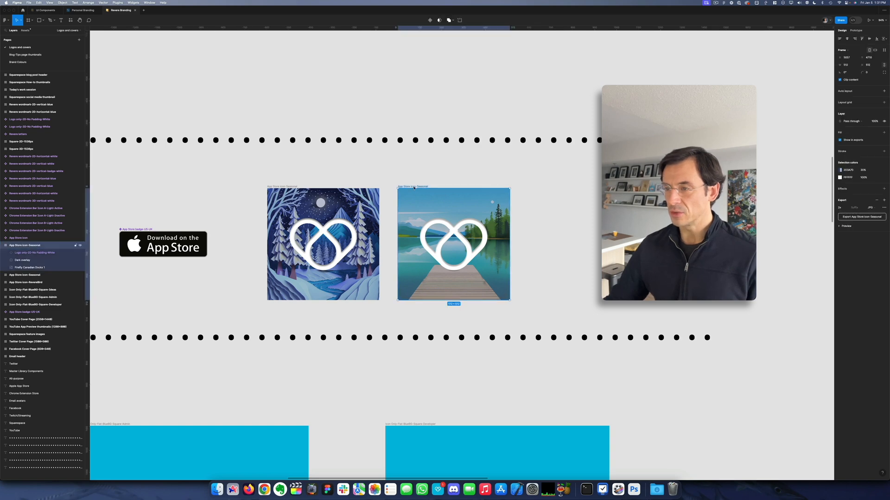
left_click(22, 260)
key("super+shift+h")
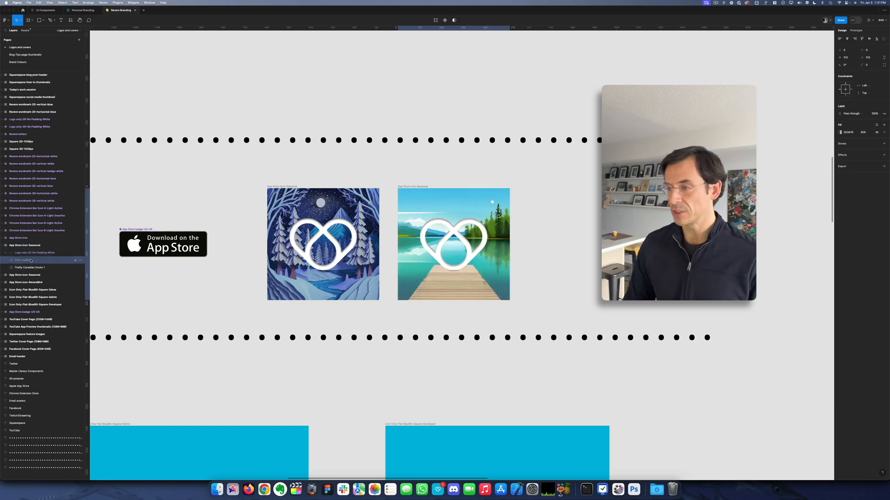
Step: Make the summer icon's Dark overlay layer visible again and set its fill opacity to 20%
key("super+shift+h")
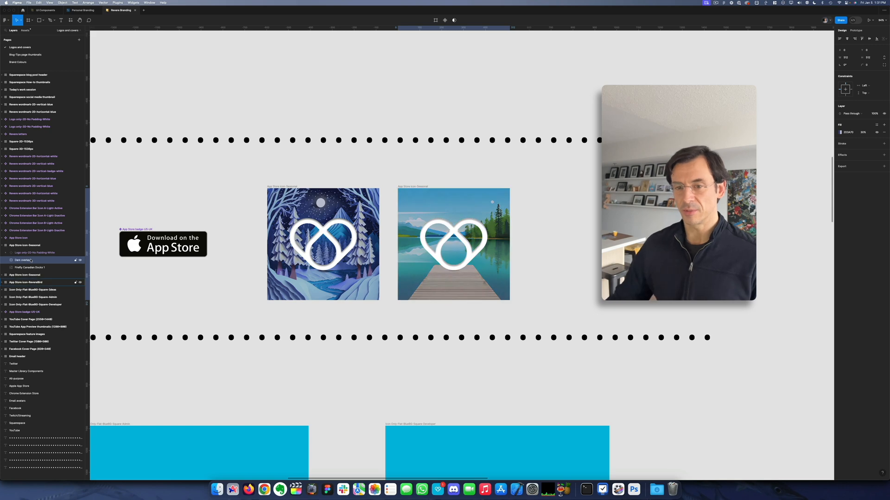
key("super+shift+h")
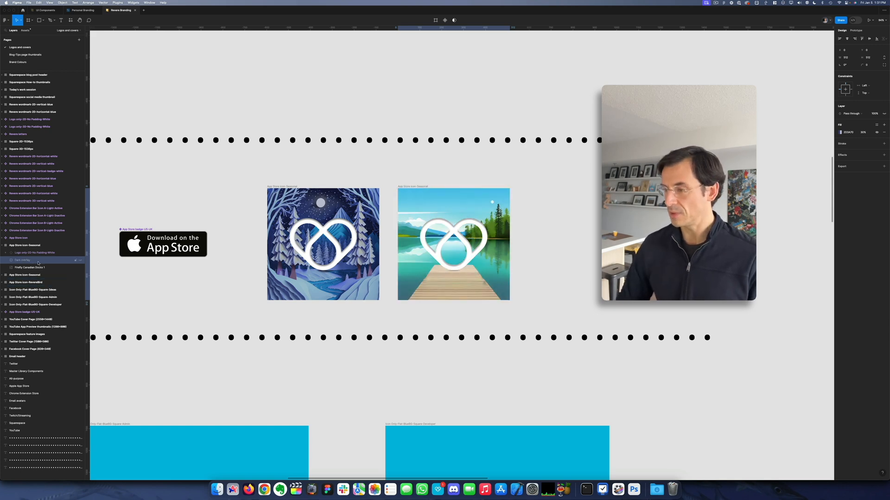
key("super+shift+h")
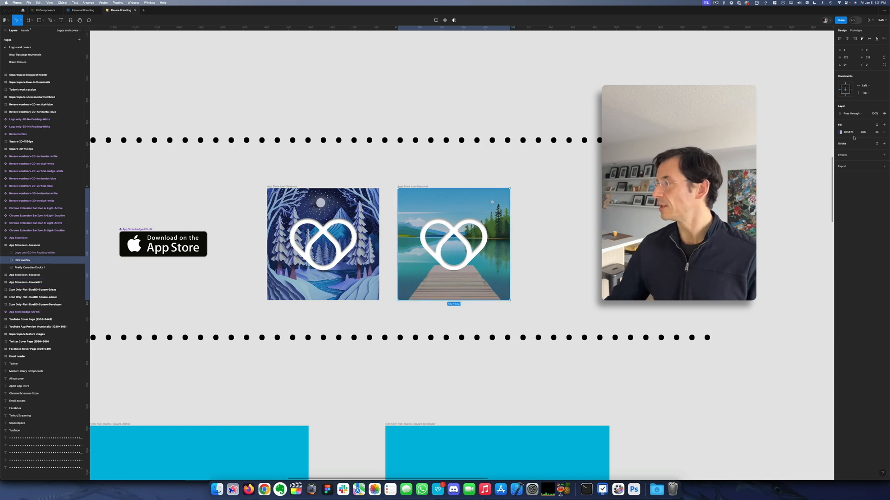
type("20")
key("Return")
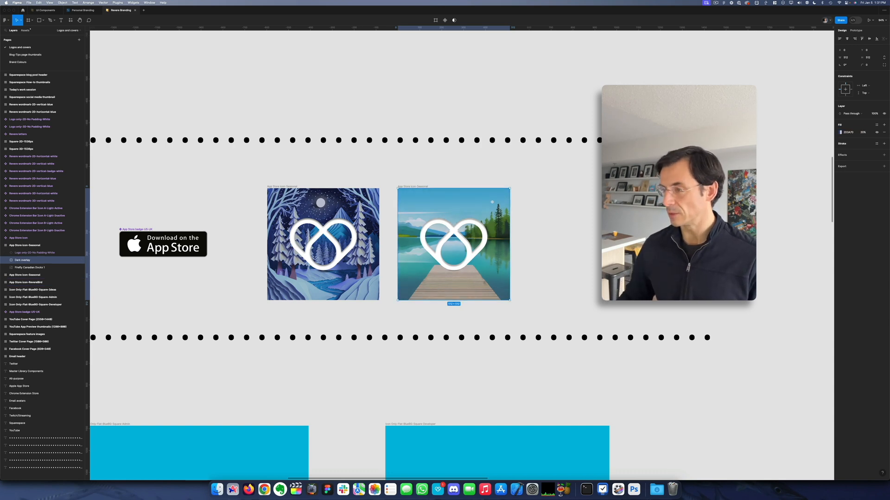
left_click(586, 181)
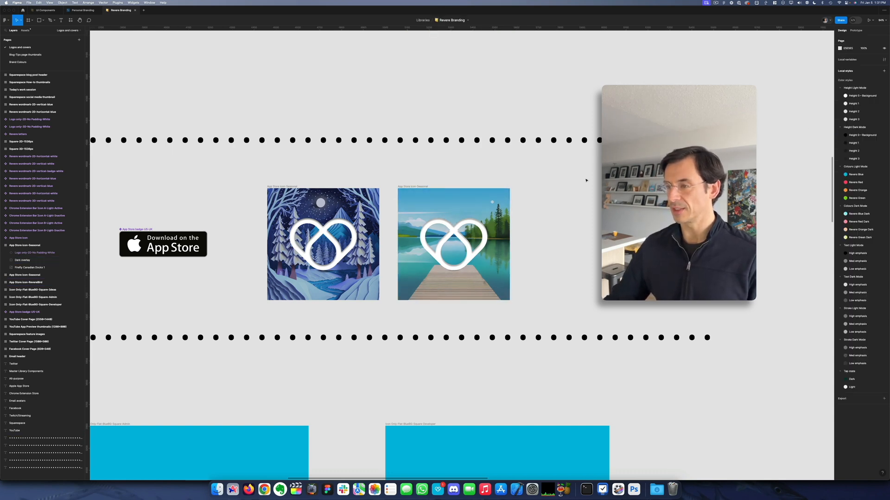
Step: Compare the winter and summer seasonal icons up close, check the generated dock images in Adobe Firefly, and return to Figma
left_click(410, 187)
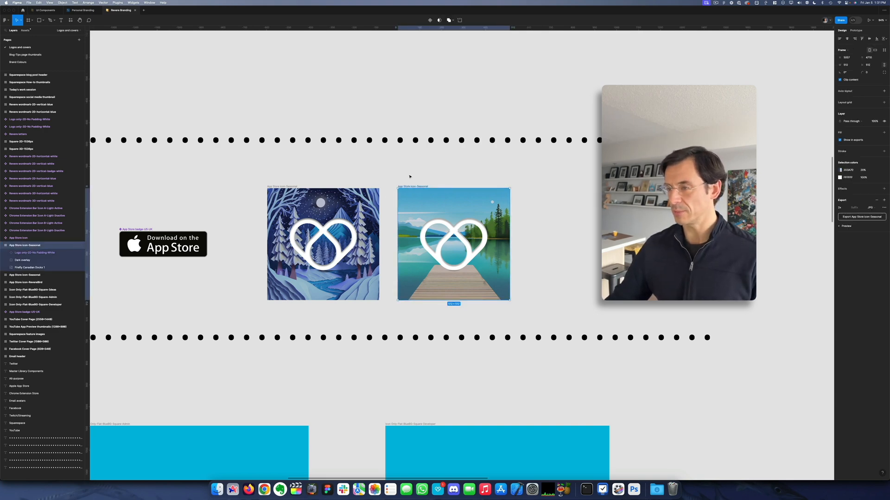
left_click(410, 177)
scroll(357, 224, "up", 5)
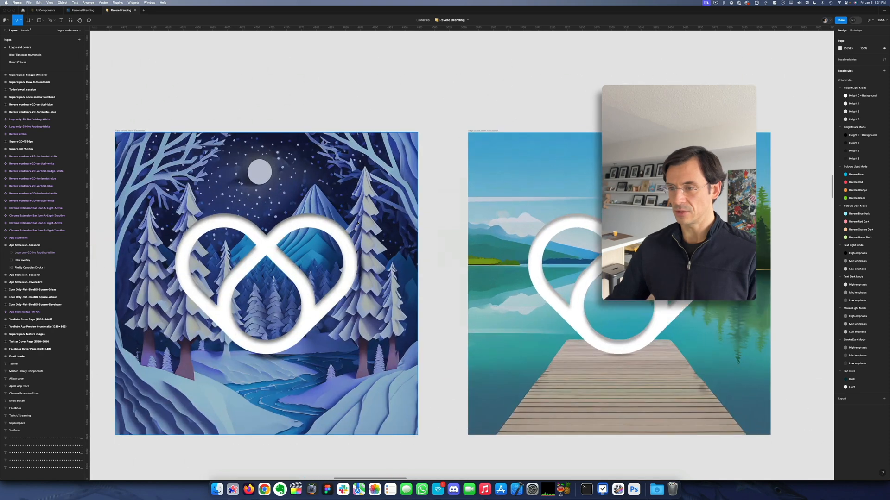
scroll(357, 223, "down", 1)
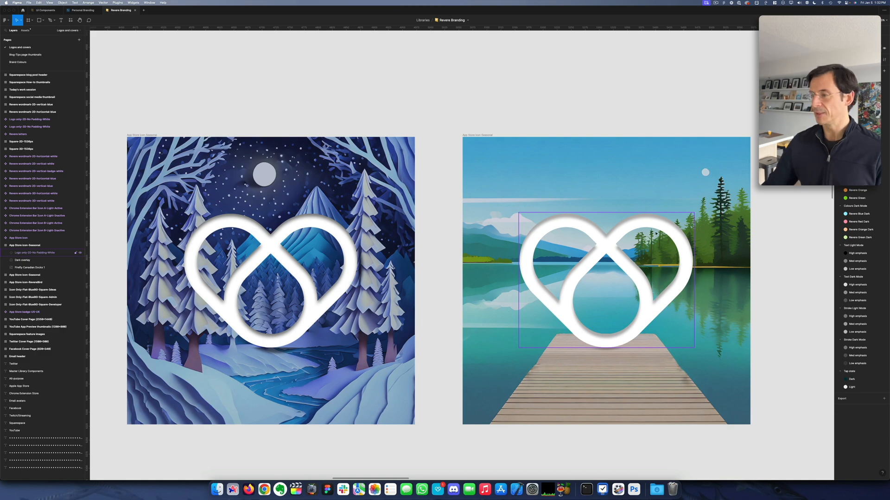
key("super+Tab")
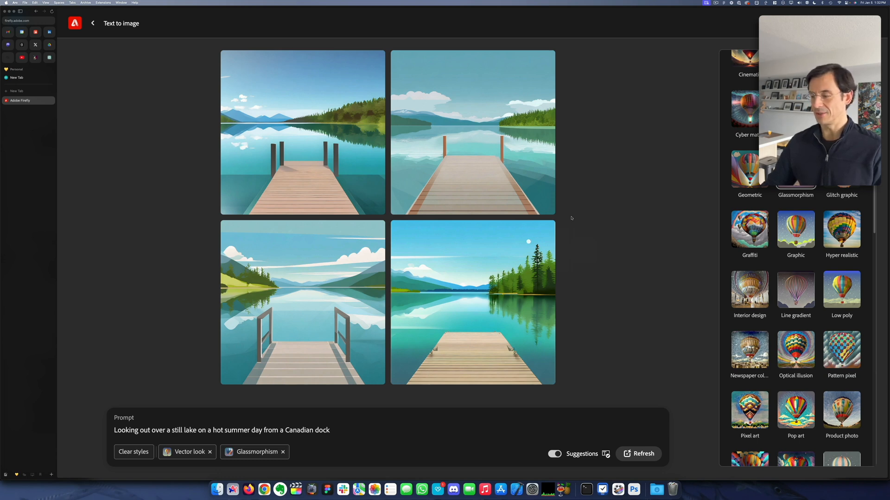
key("super+Tab")
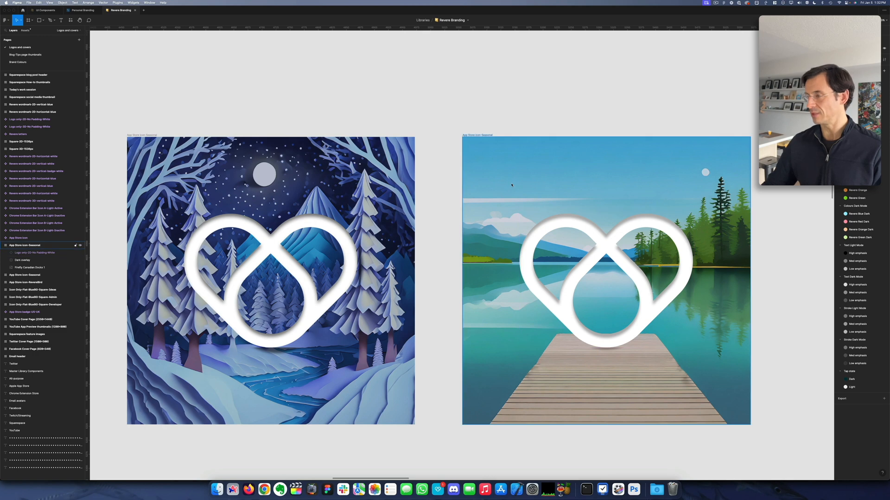